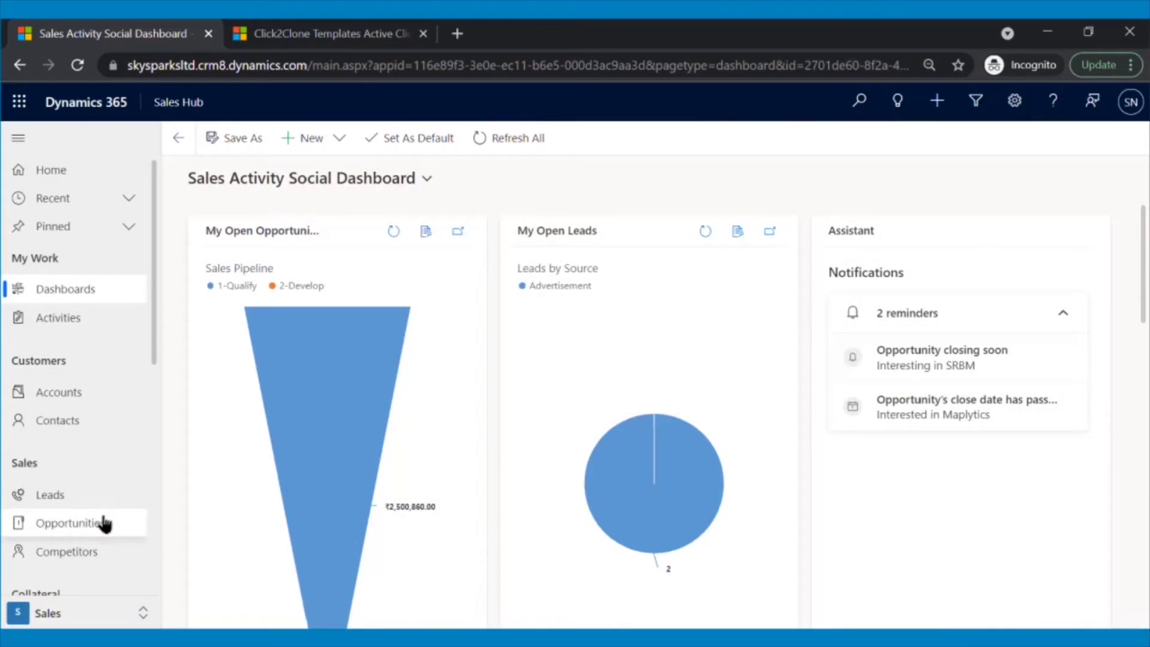
Open Opportunities from the sitemap to list the four records in My Open Opportunities.
{"action": "left_click", "coordinate": [105, 522]}
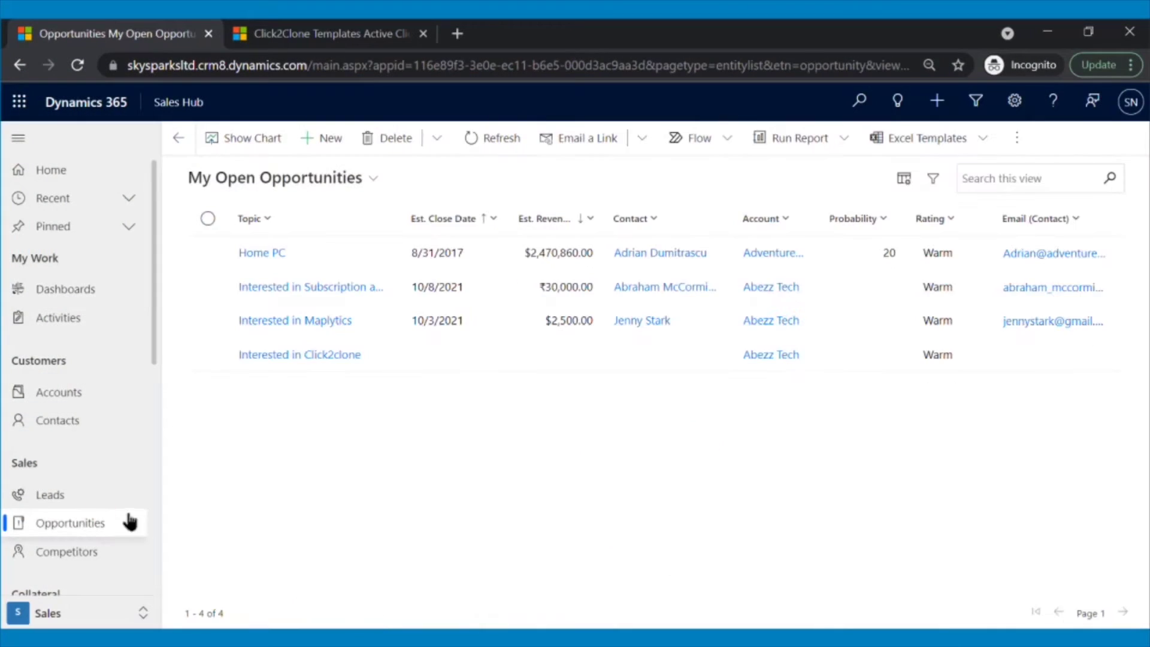
{"action": "left_click", "coordinate": [255, 290]}
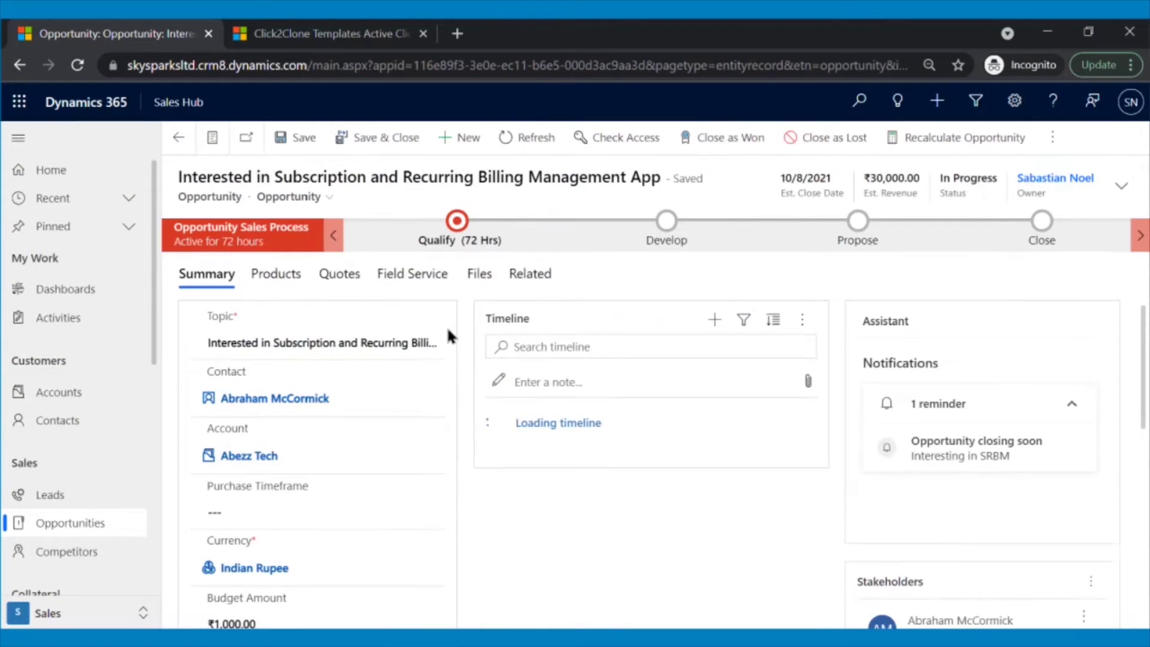
{"action": "left_click", "coordinate": [329, 279]}
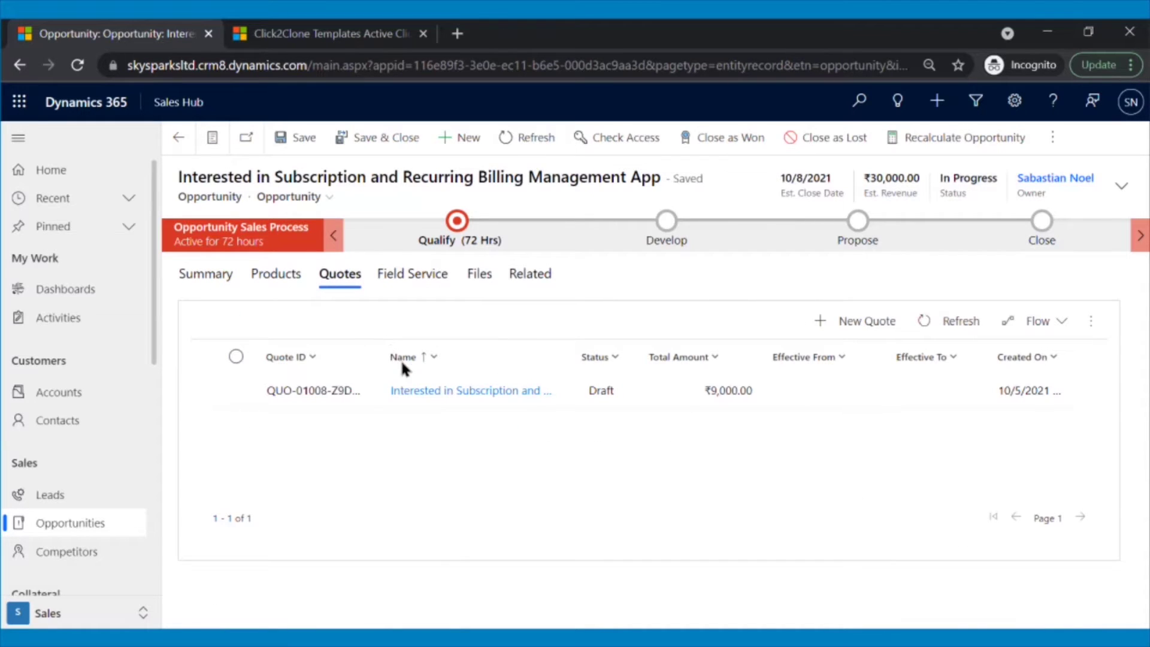
{"action": "left_click", "coordinate": [419, 393]}
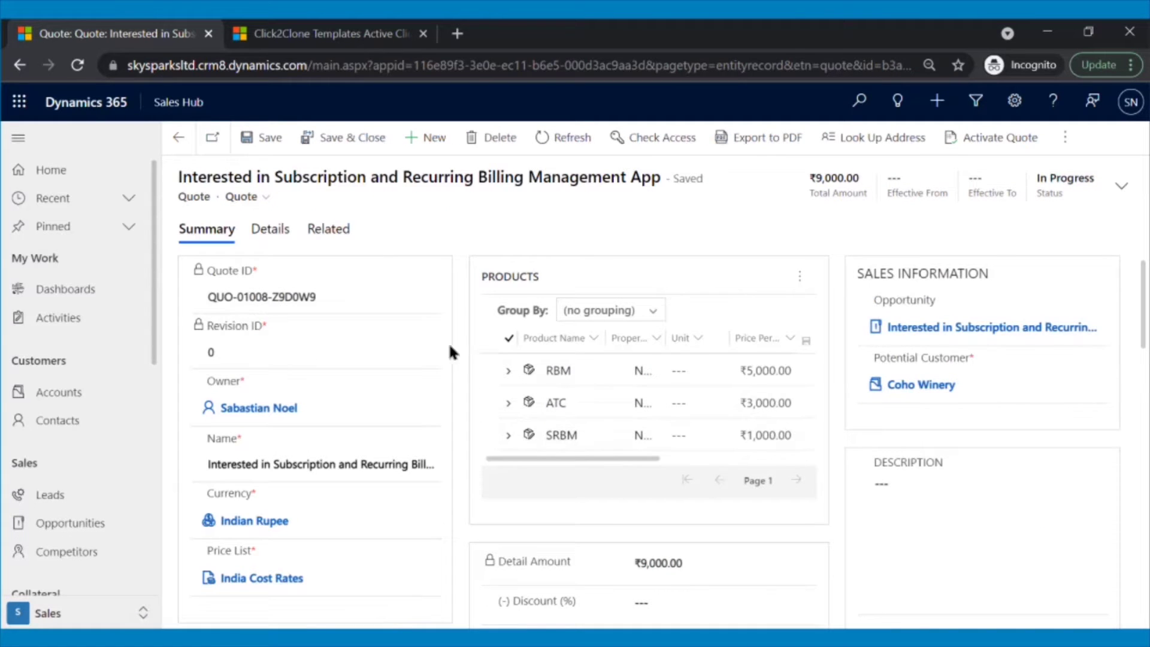
{"action": "left_click", "coordinate": [178, 137]}
Clone the Subscription and Recurring Billing Management App opportunity once via Click2Clone's Clone Opportunity template, then view its Quotes.
{"action": "left_click", "coordinate": [177, 137]}
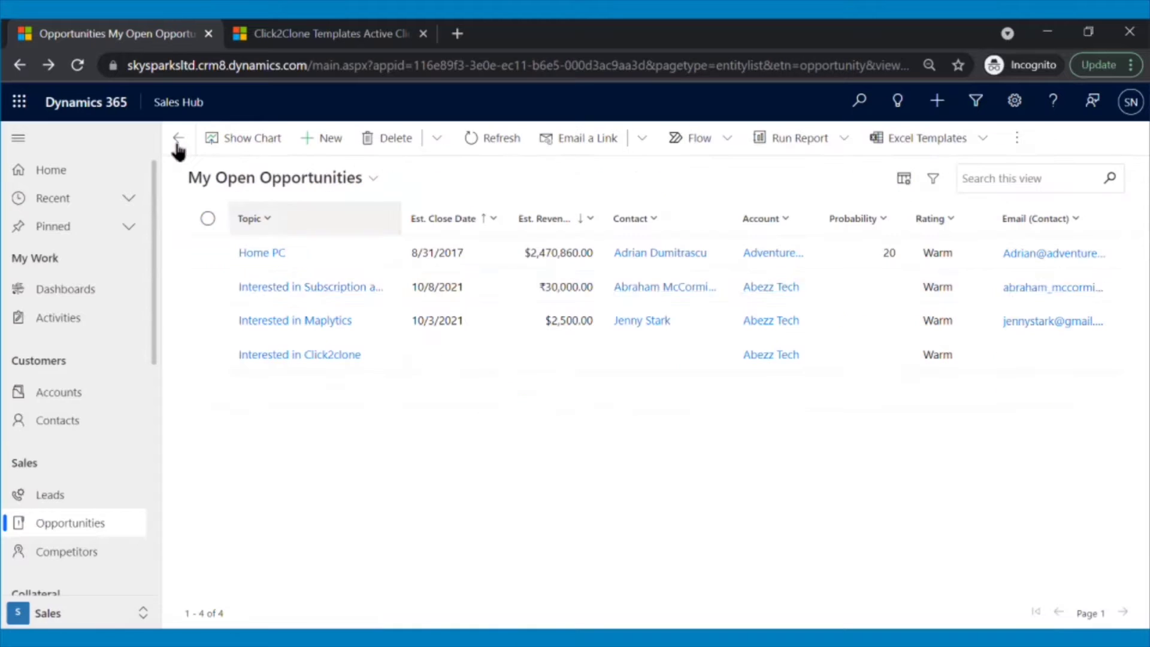
{"action": "left_click", "coordinate": [208, 287]}
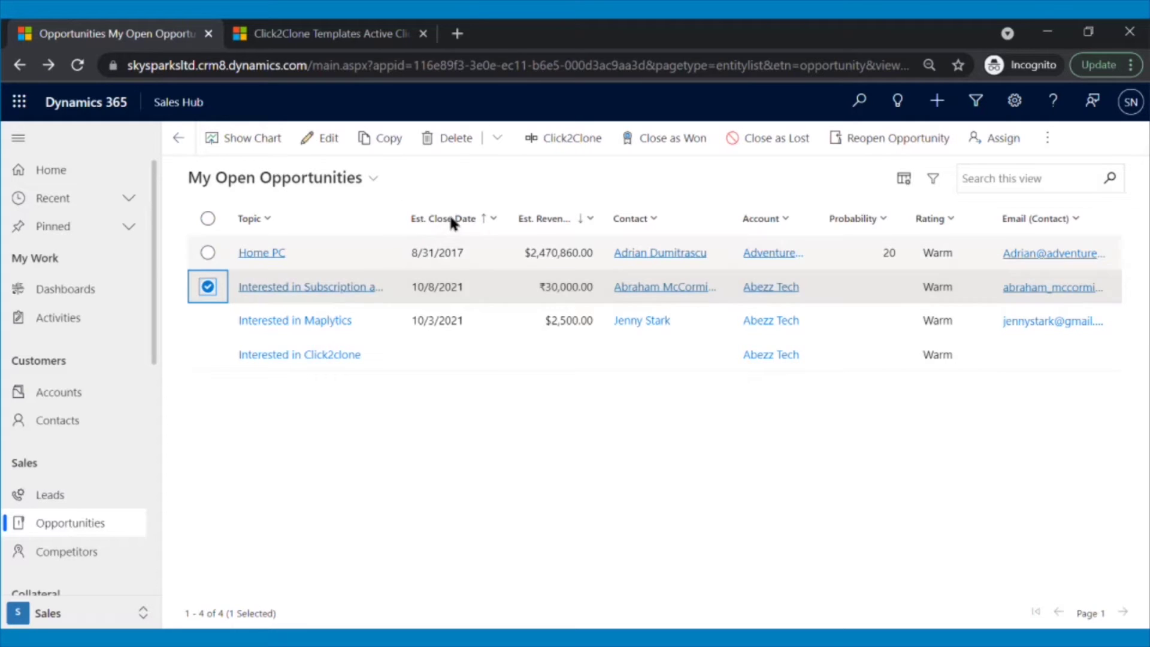
{"action": "left_click", "coordinate": [545, 153]}
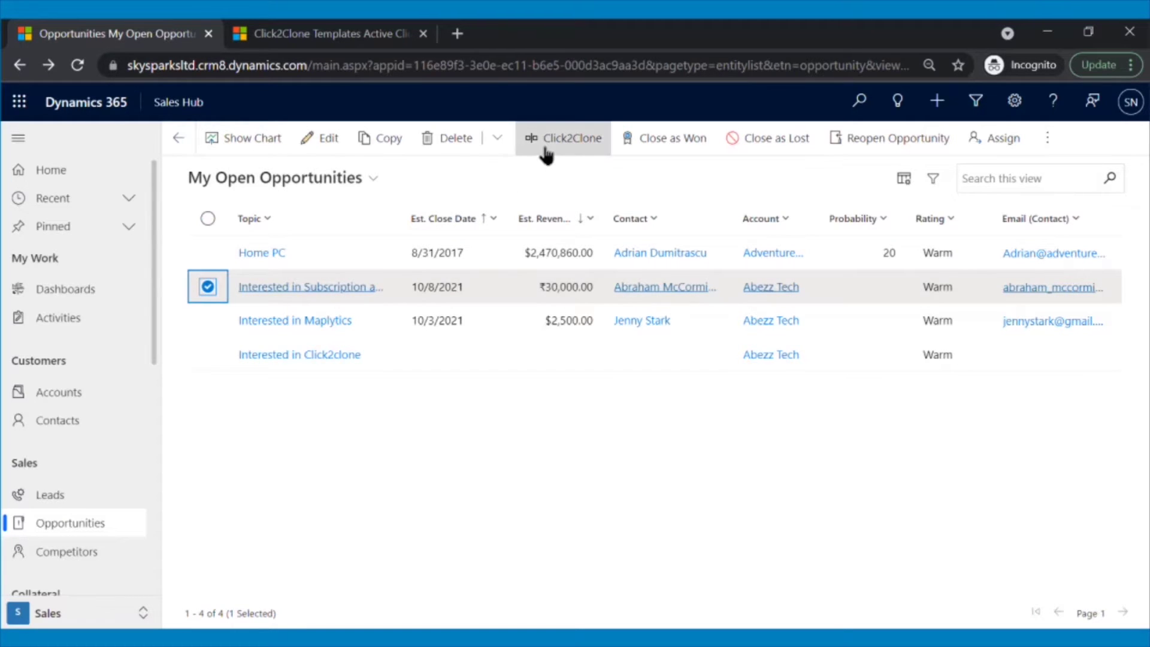
{"action": "left_click", "coordinate": [622, 333]}
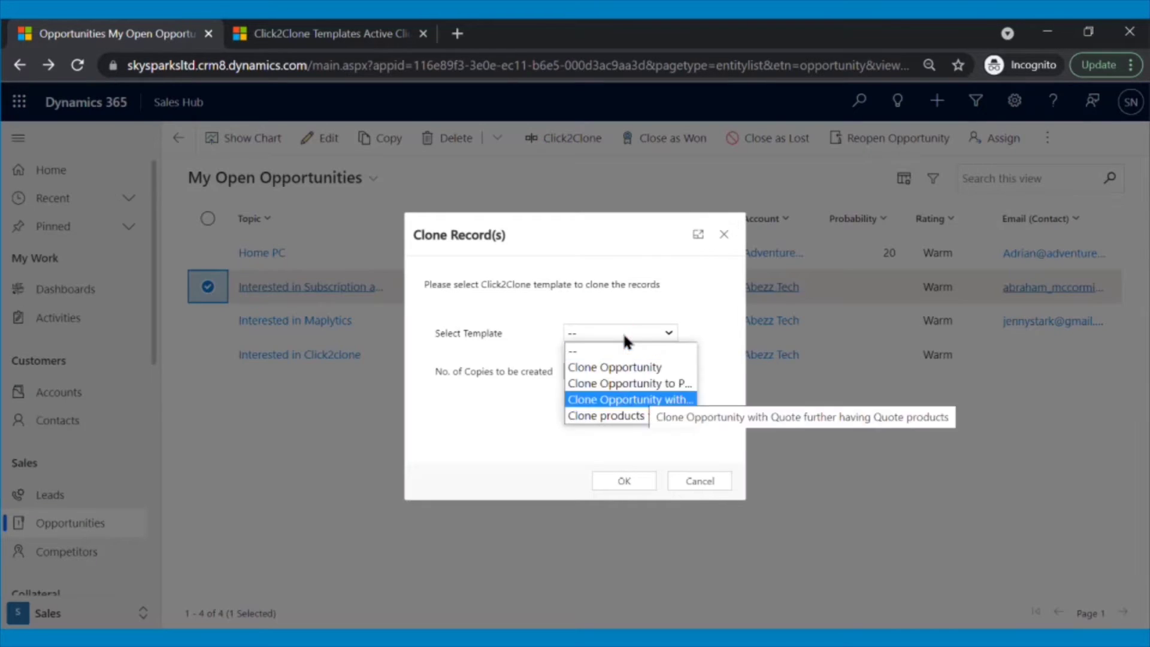
{"action": "left_click", "coordinate": [617, 367]}
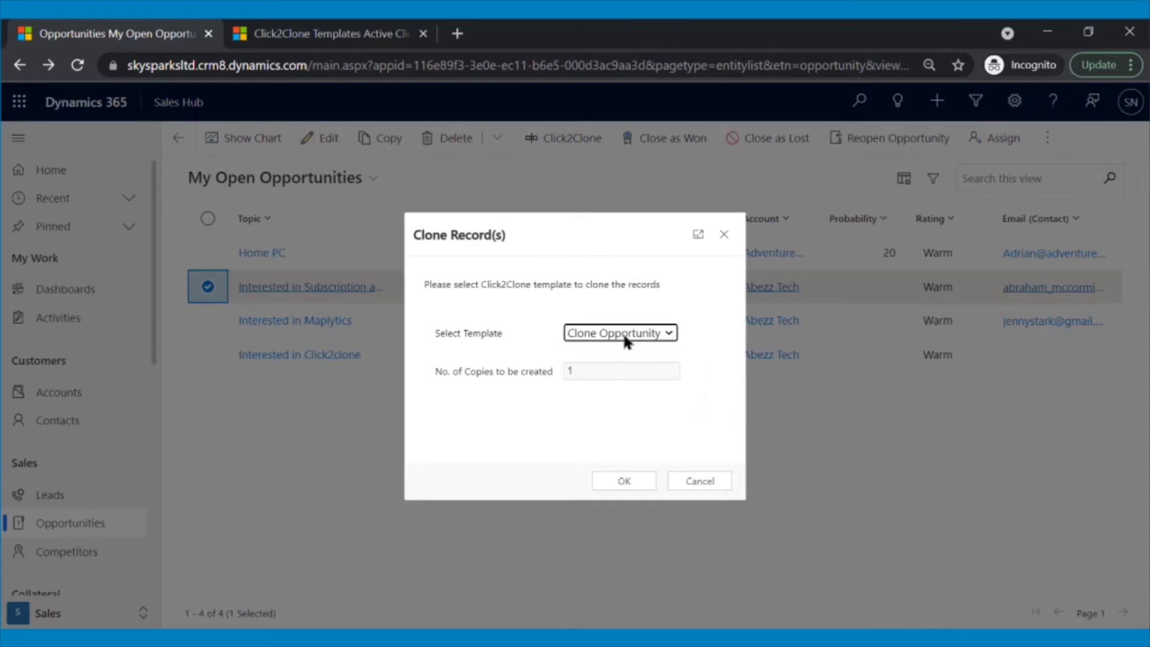
{"action": "left_click", "coordinate": [631, 477]}
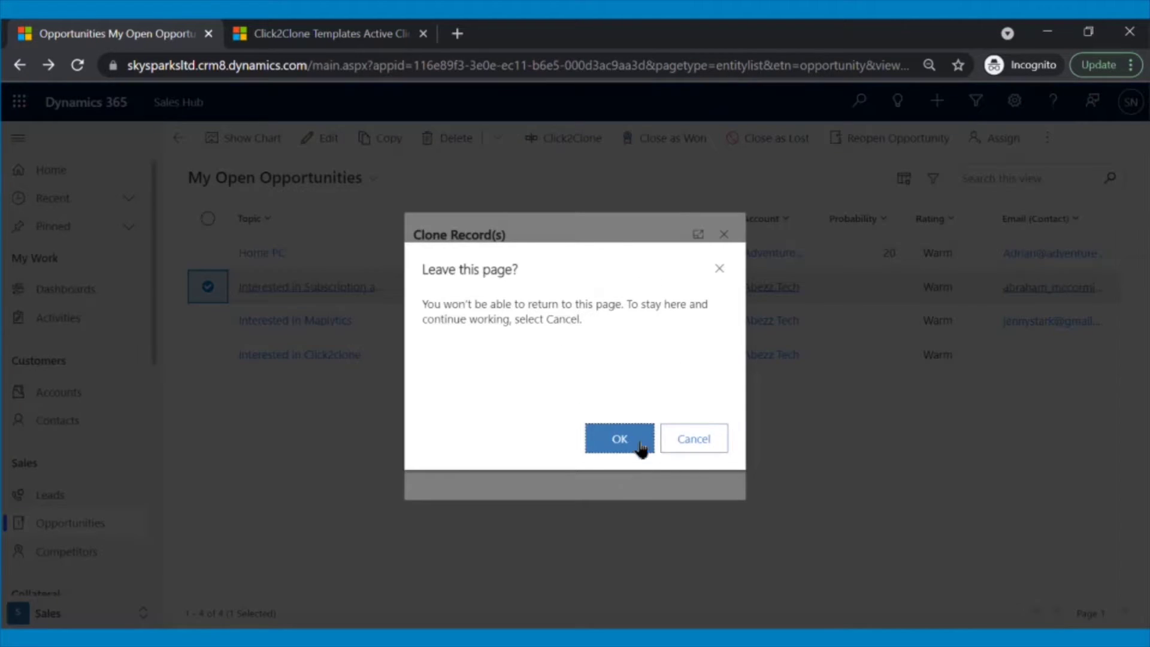
{"action": "left_click", "coordinate": [635, 446]}
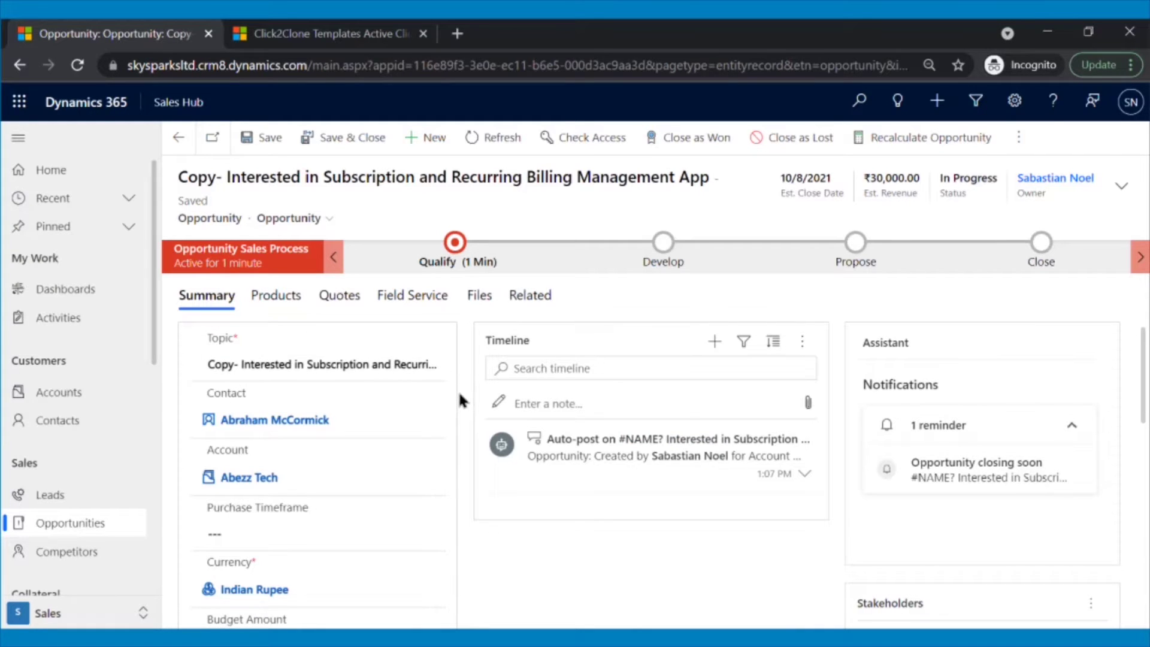
{"action": "left_click", "coordinate": [334, 297]}
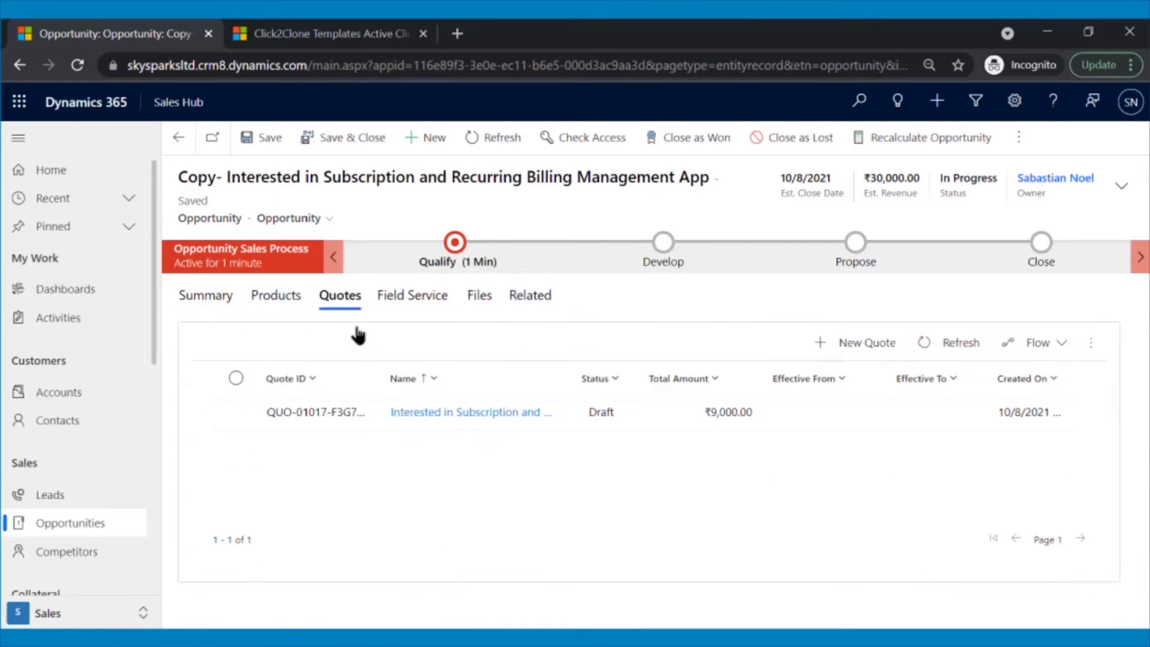
Check the copied opportunity's quote products, then go back to My Open Opportunities.
{"action": "left_click", "coordinate": [426, 415]}
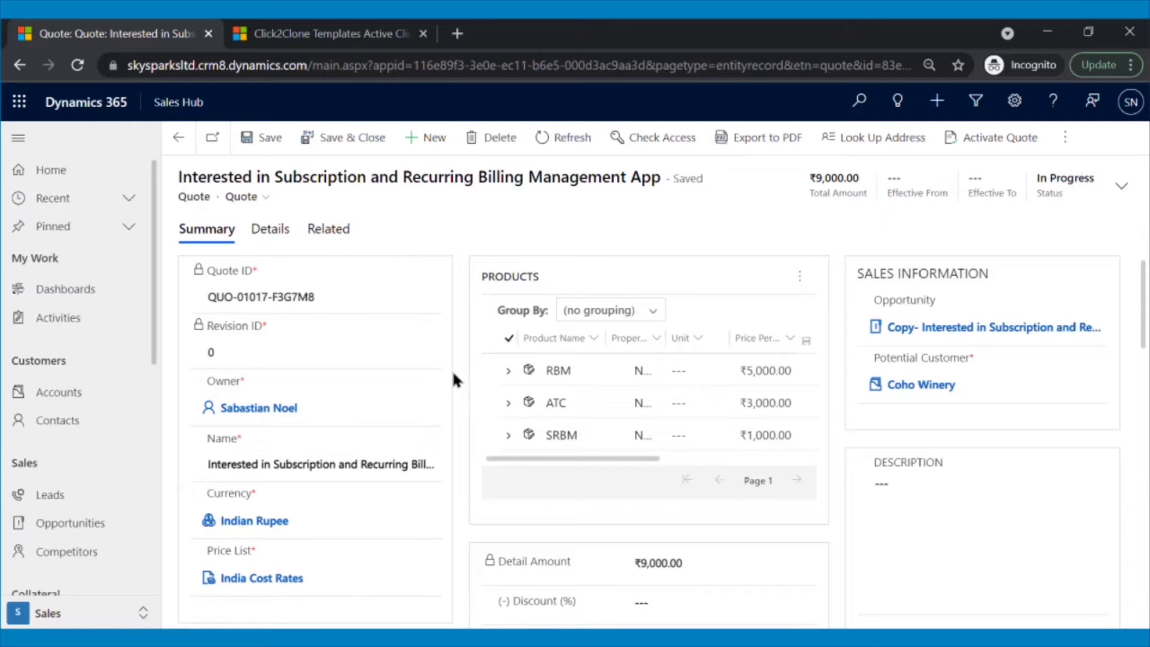
{"action": "left_click", "coordinate": [174, 140]}
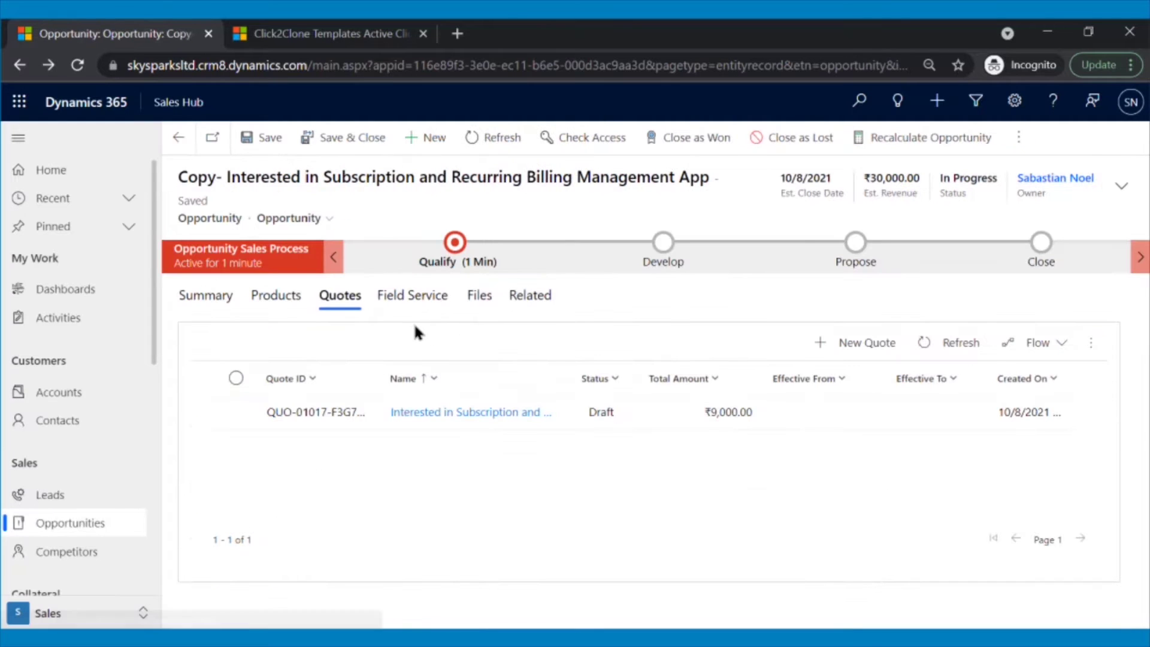
{"action": "left_click", "coordinate": [178, 150]}
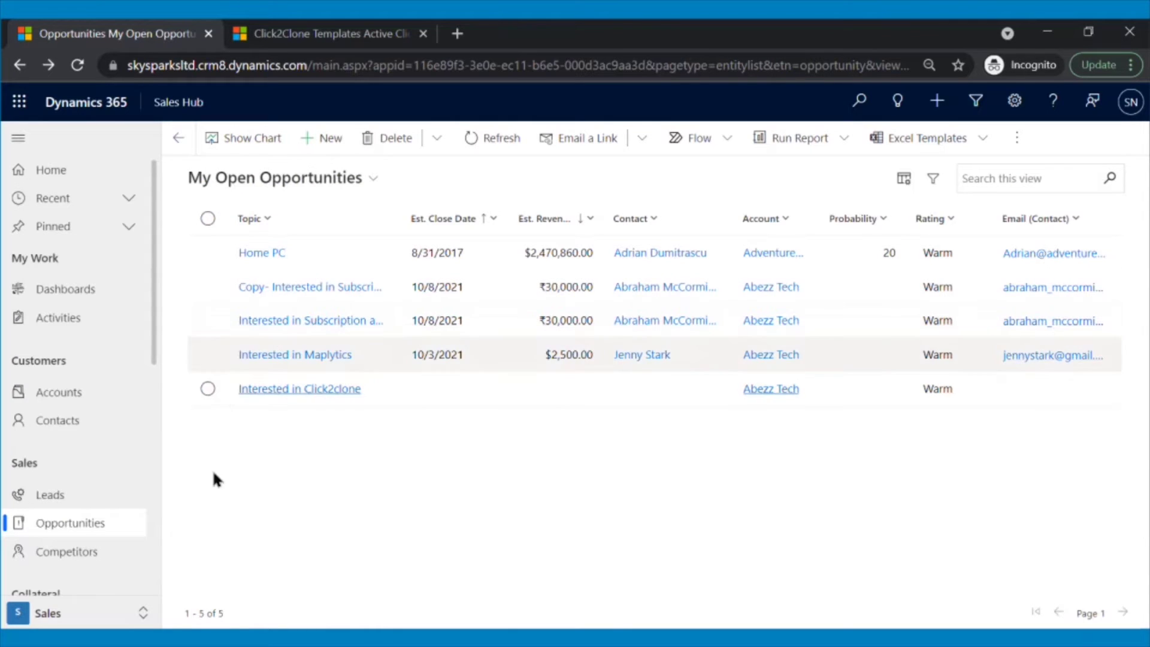
Clone Home PC, Interested in Maplytics and Interested in Click2clone with the Clone Opportunity template, then refresh.
{"action": "left_click", "coordinate": [208, 355]}
{"action": "left_click", "coordinate": [208, 388]}
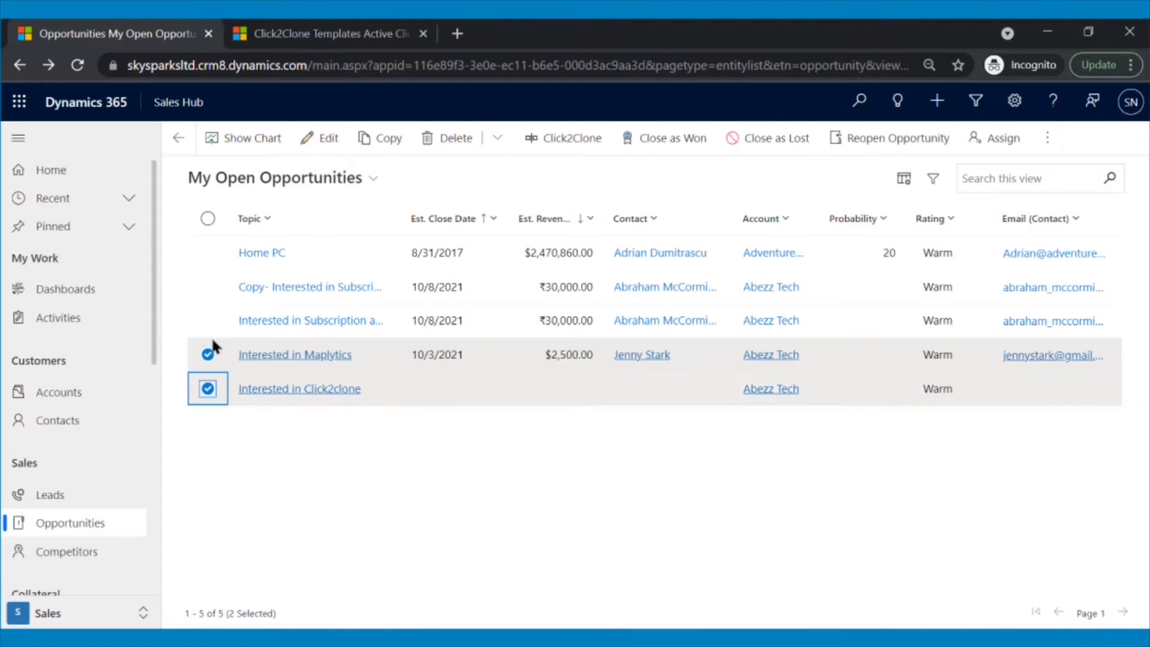
{"action": "left_click", "coordinate": [207, 253]}
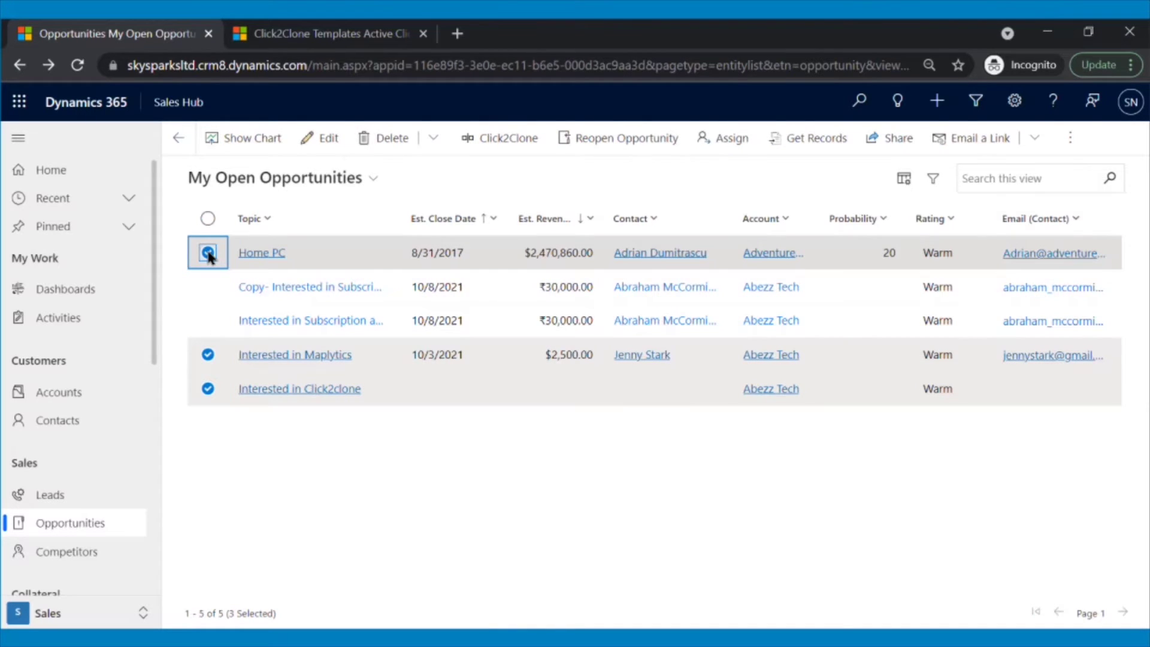
{"action": "left_click", "coordinate": [511, 142]}
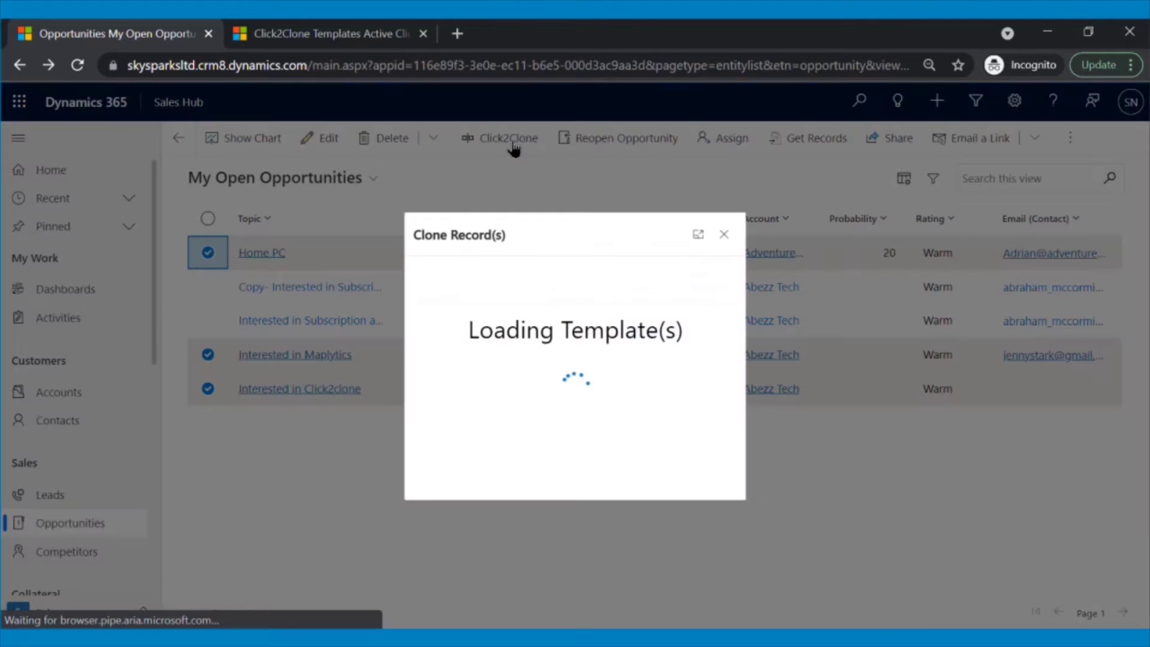
{"action": "left_click", "coordinate": [573, 331]}
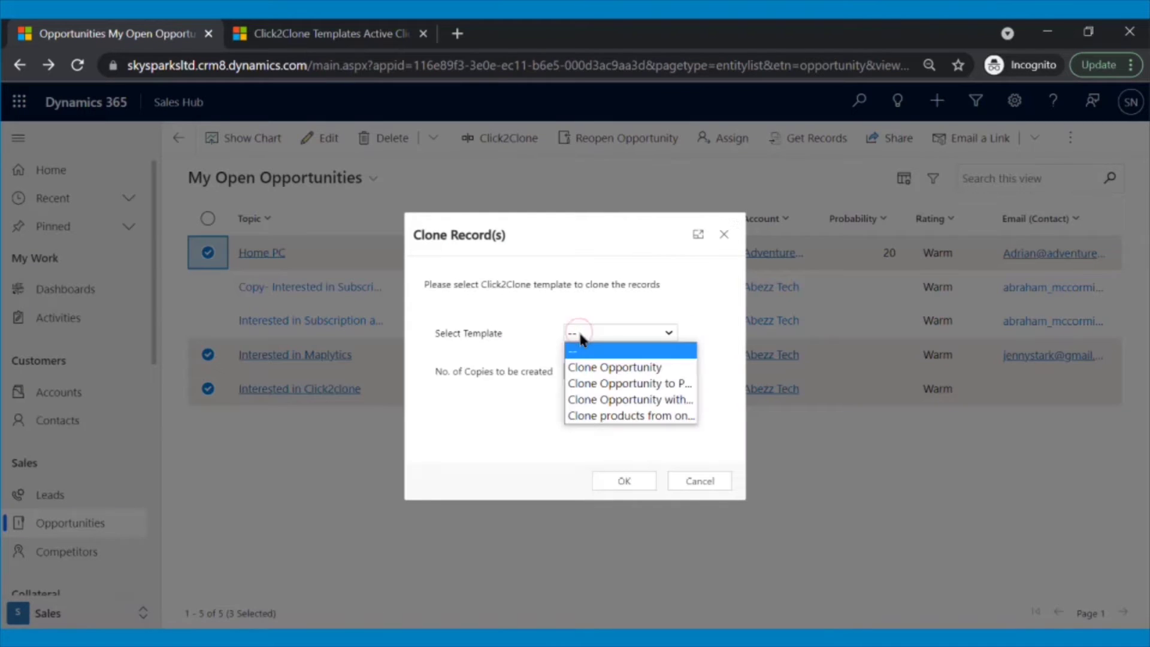
{"action": "left_click", "coordinate": [614, 375]}
{"action": "left_click", "coordinate": [633, 476]}
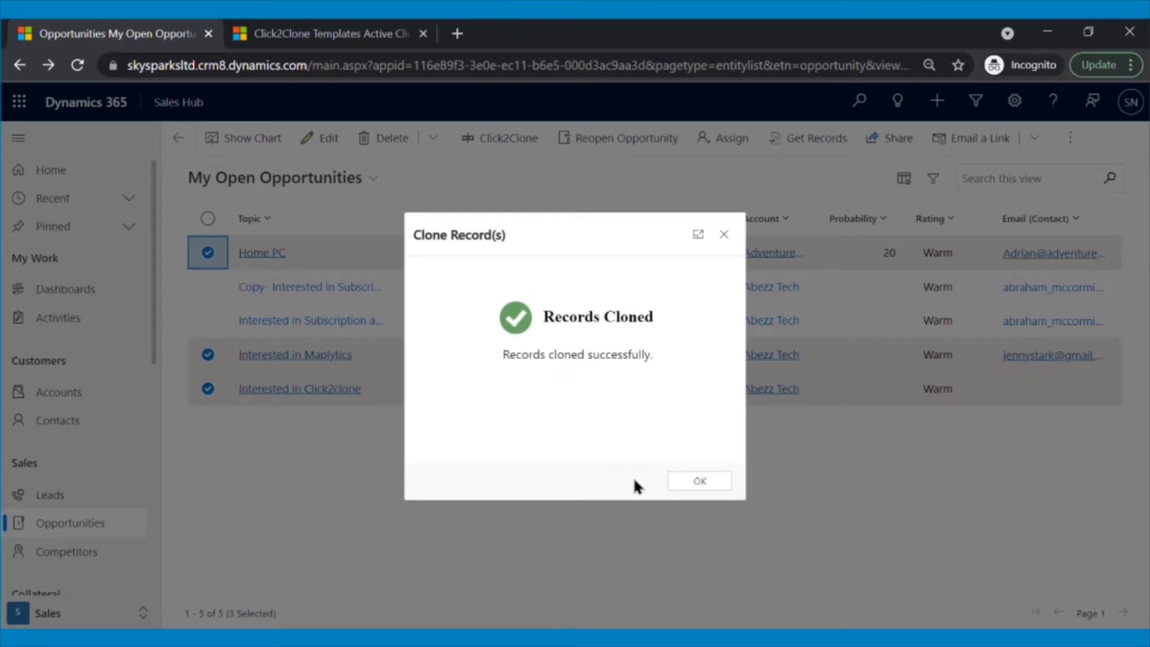
{"action": "left_click", "coordinate": [676, 484]}
{"action": "left_click", "coordinate": [470, 141]}
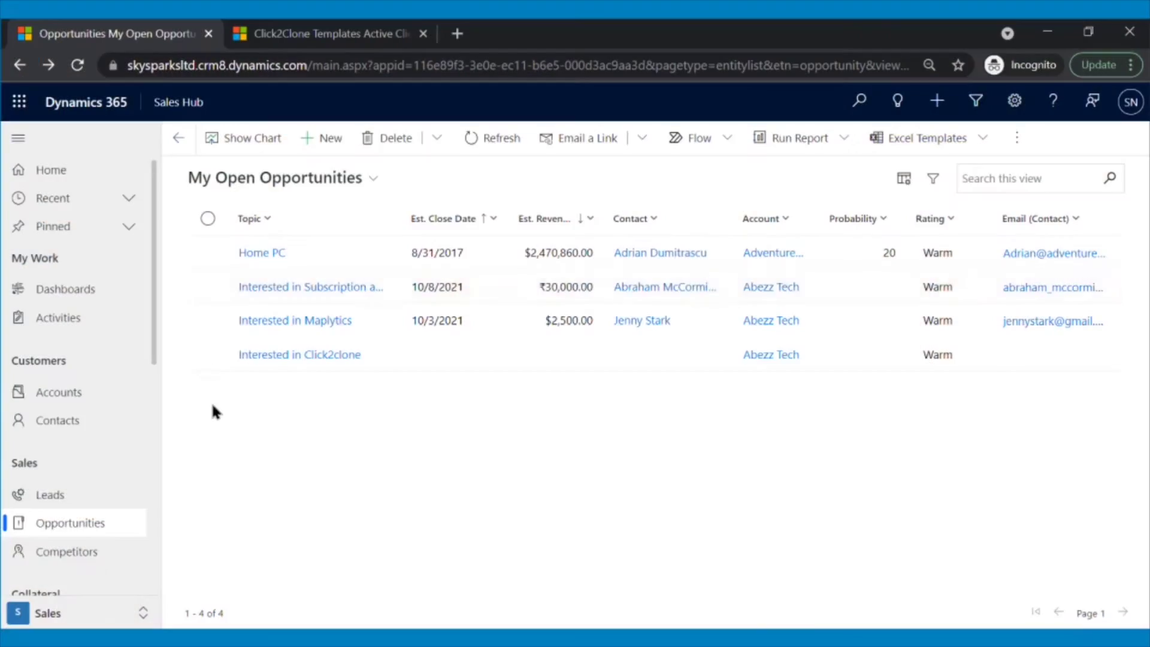
Look over the Interested in Maplytics opportunity, then go back and tick its row in the list.
{"action": "left_click", "coordinate": [278, 321]}
{"action": "scroll", "coordinate": [279, 322], "scroll_direction": "down", "scroll_amount": 5}
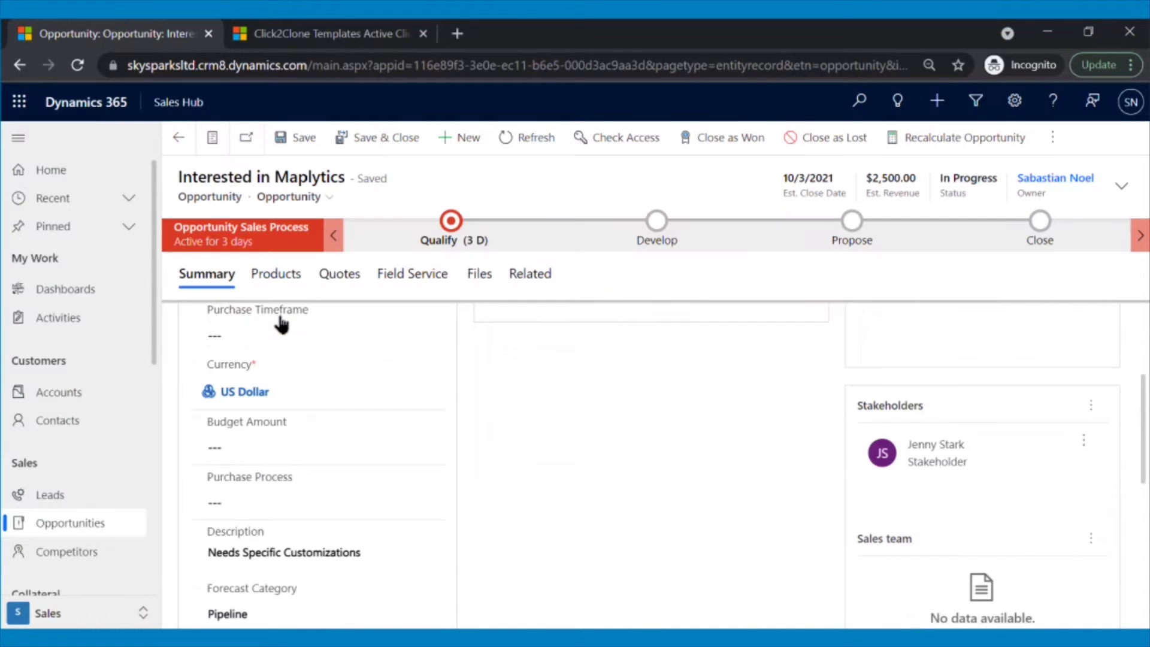
{"action": "scroll", "coordinate": [281, 324], "scroll_direction": "down", "scroll_amount": 3}
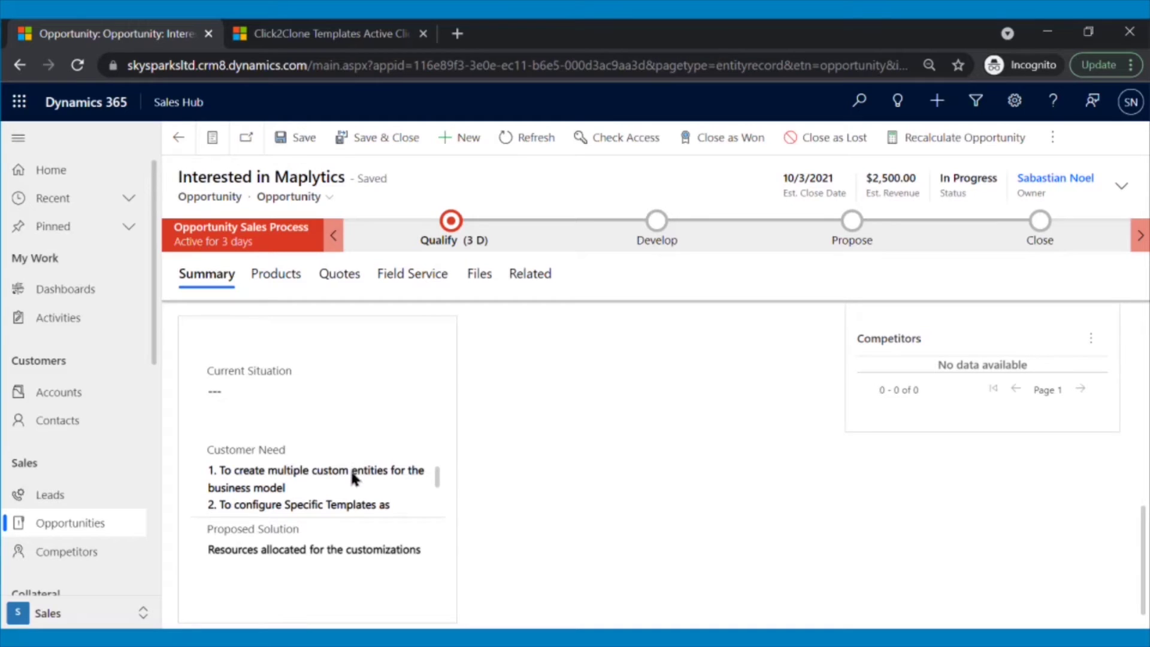
{"action": "scroll", "coordinate": [352, 472], "scroll_direction": "down", "scroll_amount": 2}
{"action": "scroll", "coordinate": [351, 472], "scroll_direction": "up", "scroll_amount": 2}
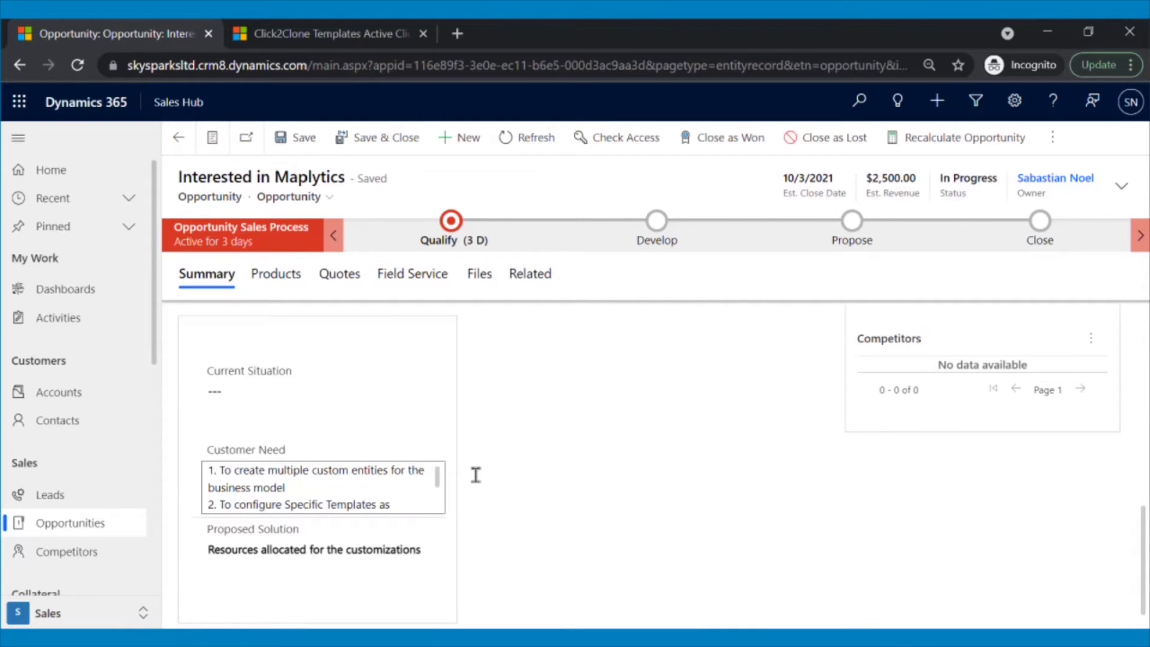
{"action": "scroll", "coordinate": [474, 443], "scroll_direction": "up", "scroll_amount": 8}
{"action": "left_click", "coordinate": [178, 138]}
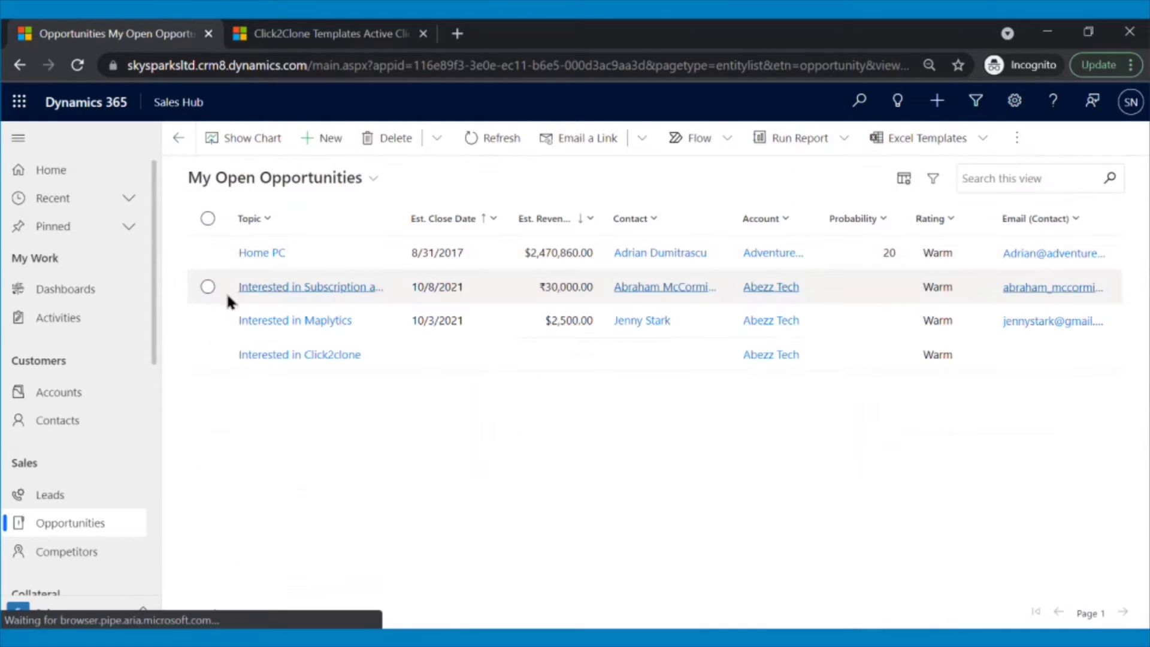
{"action": "left_click", "coordinate": [207, 321]}
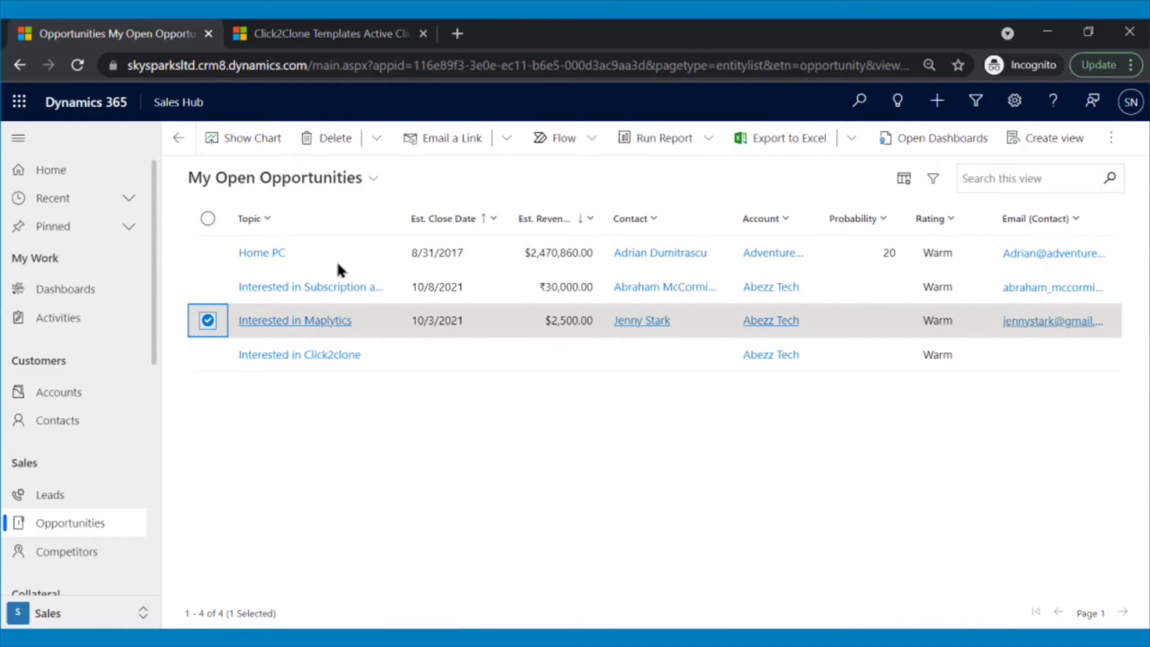
Clone Interested in Maplytics with the Clone Opportunity template and Save & Close the new project.
{"action": "left_click", "coordinate": [566, 149]}
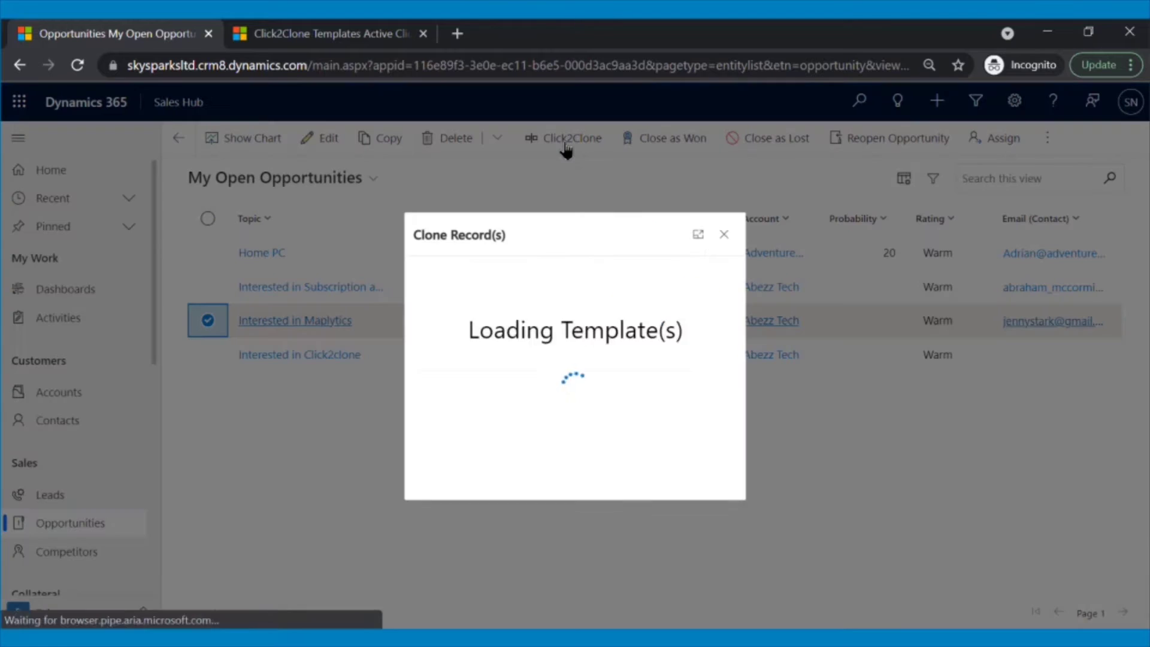
{"action": "left_click", "coordinate": [621, 333]}
{"action": "left_click", "coordinate": [605, 364]}
{"action": "left_click", "coordinate": [629, 476]}
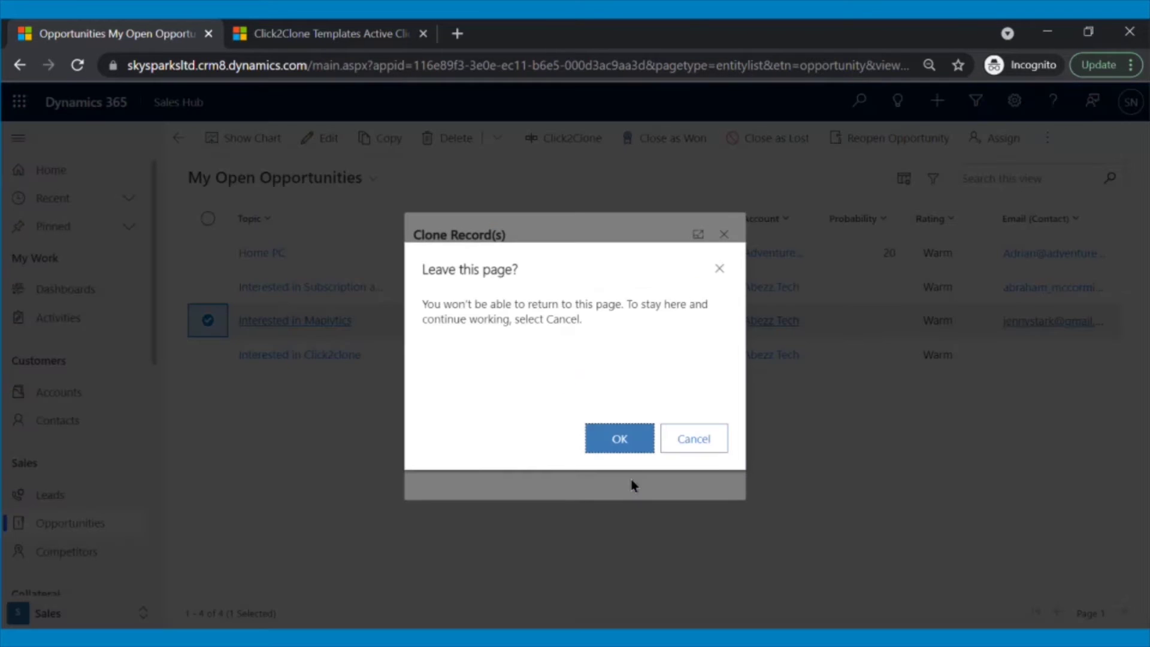
{"action": "left_click", "coordinate": [621, 436]}
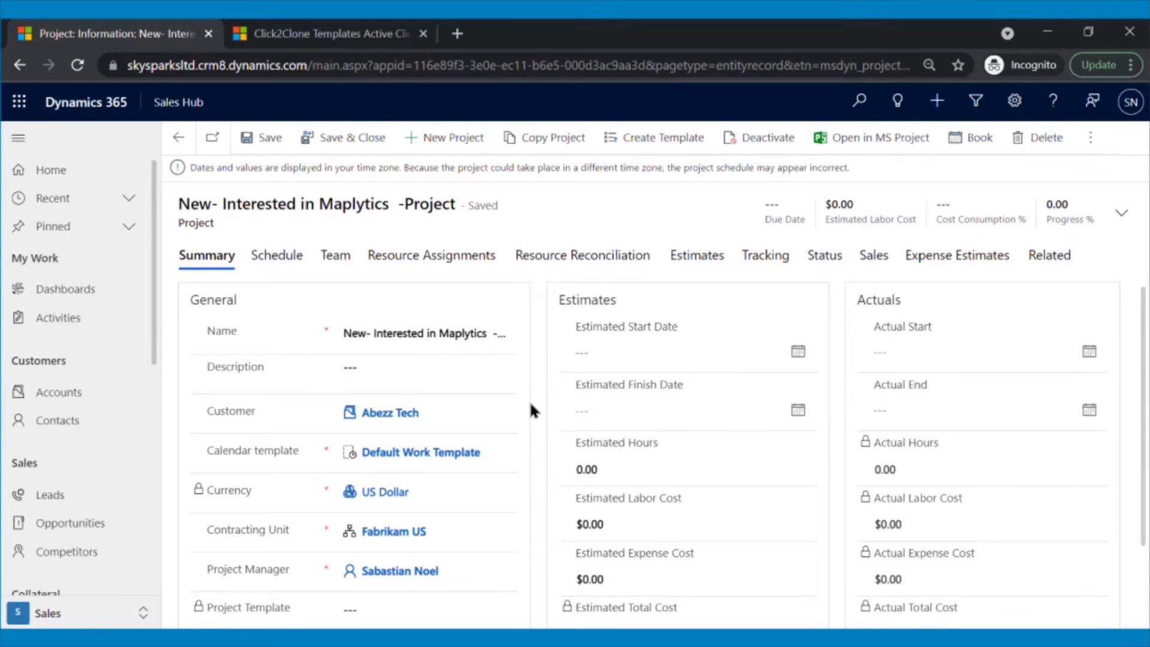
{"action": "left_click", "coordinate": [308, 137]}
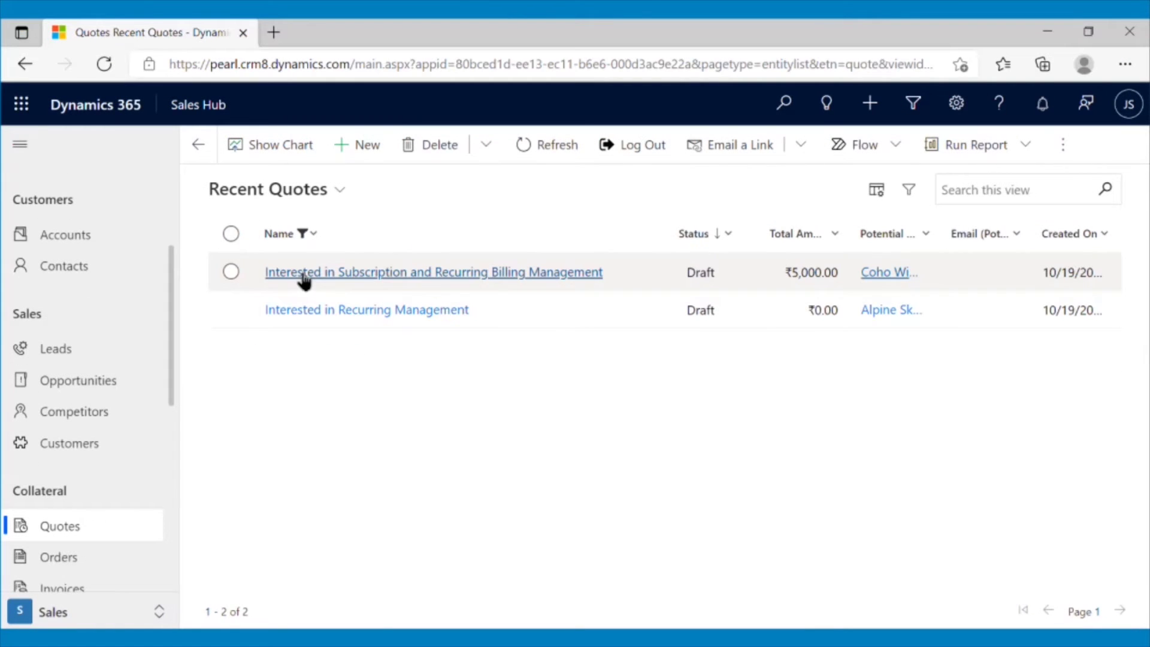
Check the Subscription quote's three products, then open the Interested in Recurring Management quote.
{"action": "left_click", "coordinate": [305, 277]}
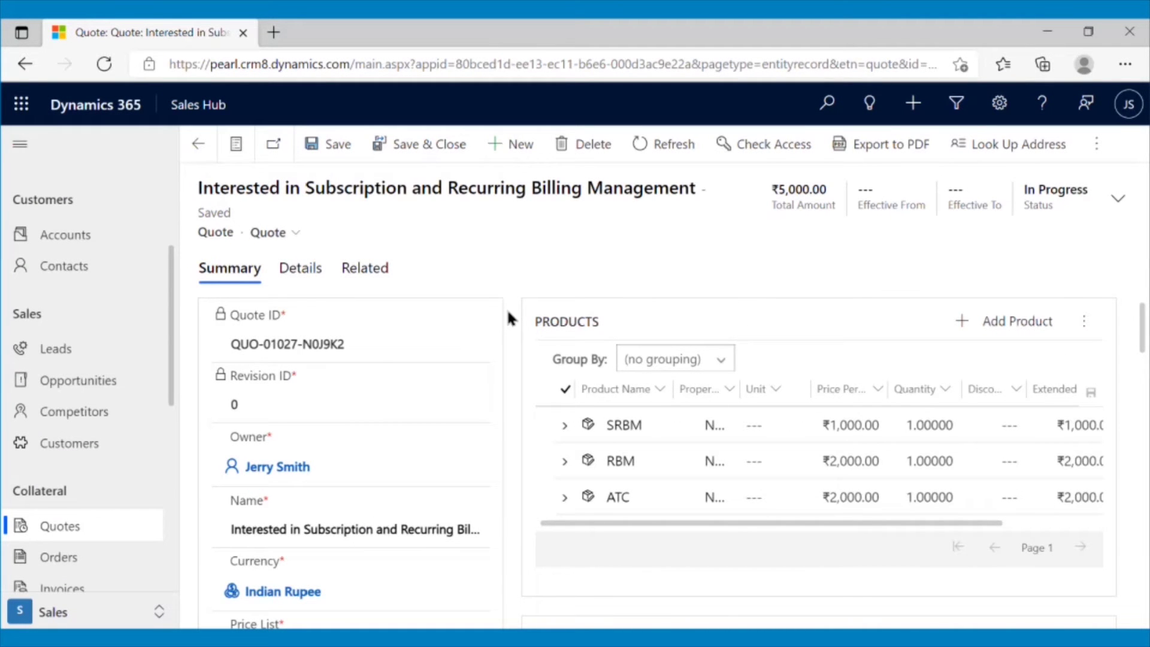
{"action": "left_click", "coordinate": [198, 144]}
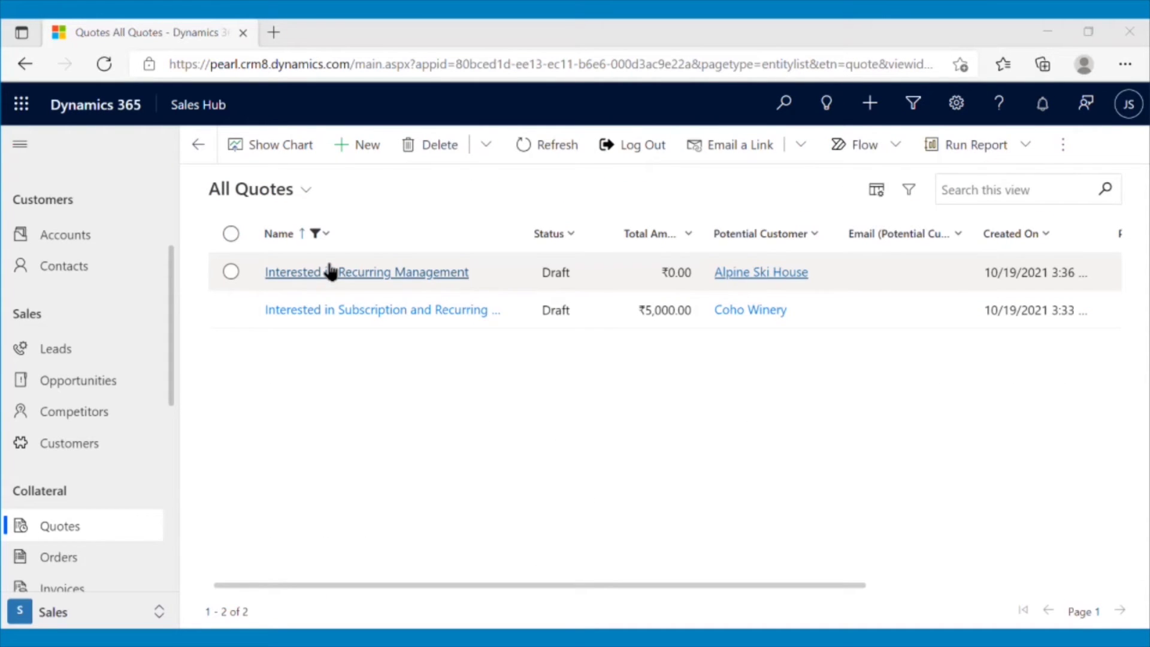
{"action": "left_click", "coordinate": [332, 273]}
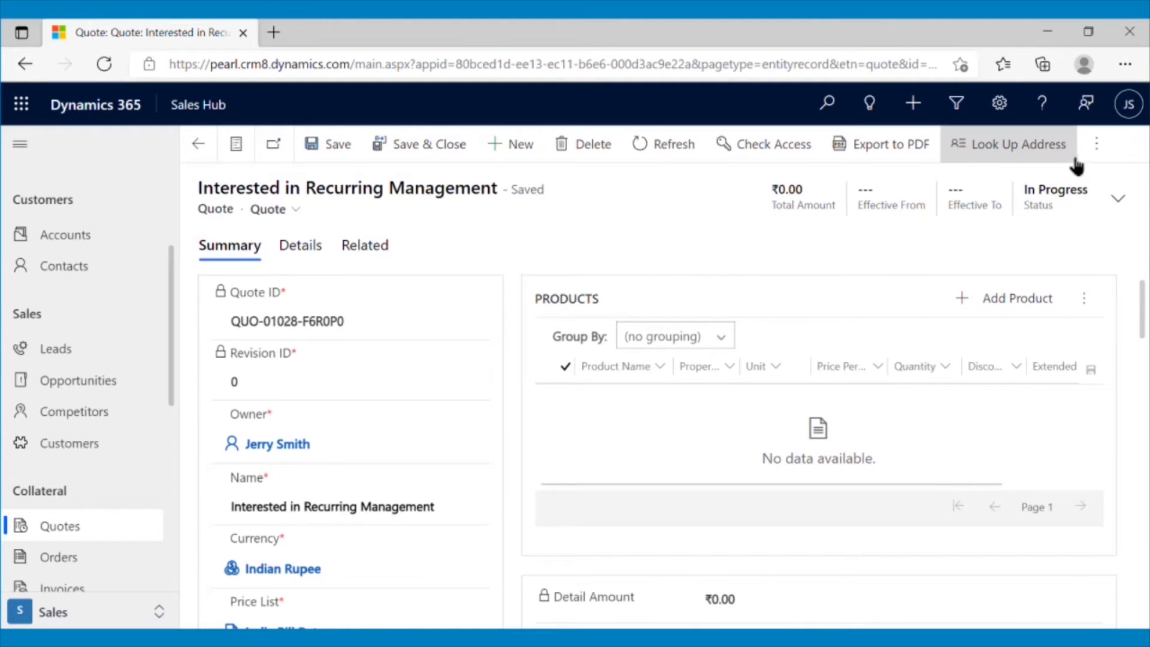
Start Get Records on this quote with template quote and relationship quote_details.
{"action": "left_click", "coordinate": [1093, 147]}
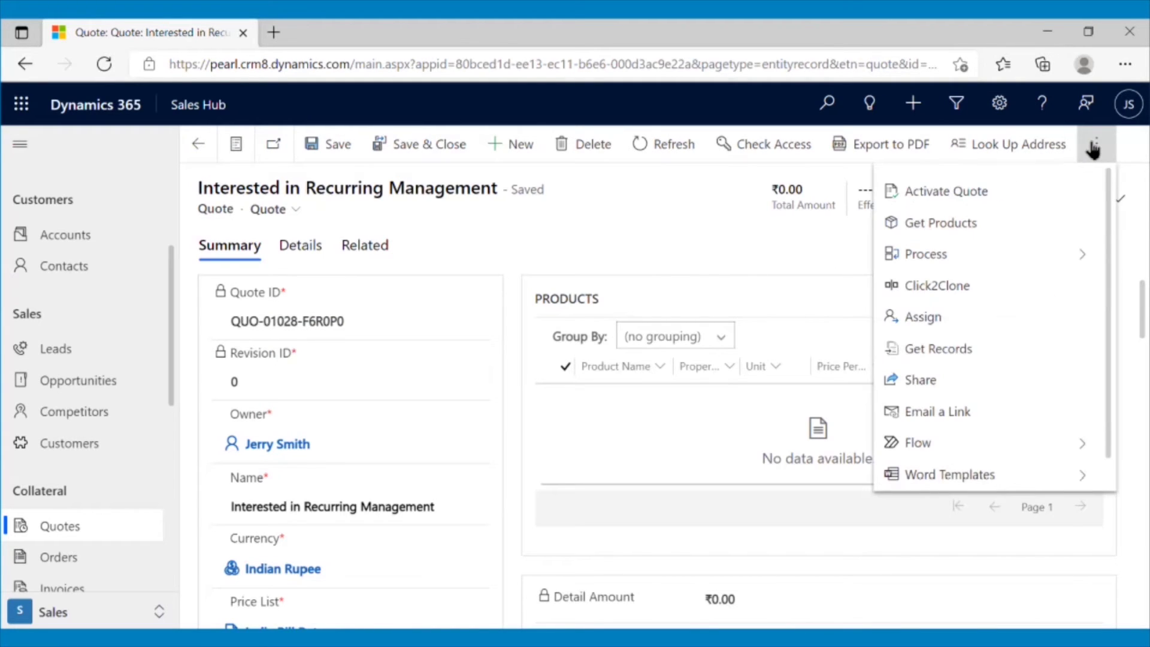
{"action": "left_click", "coordinate": [962, 346]}
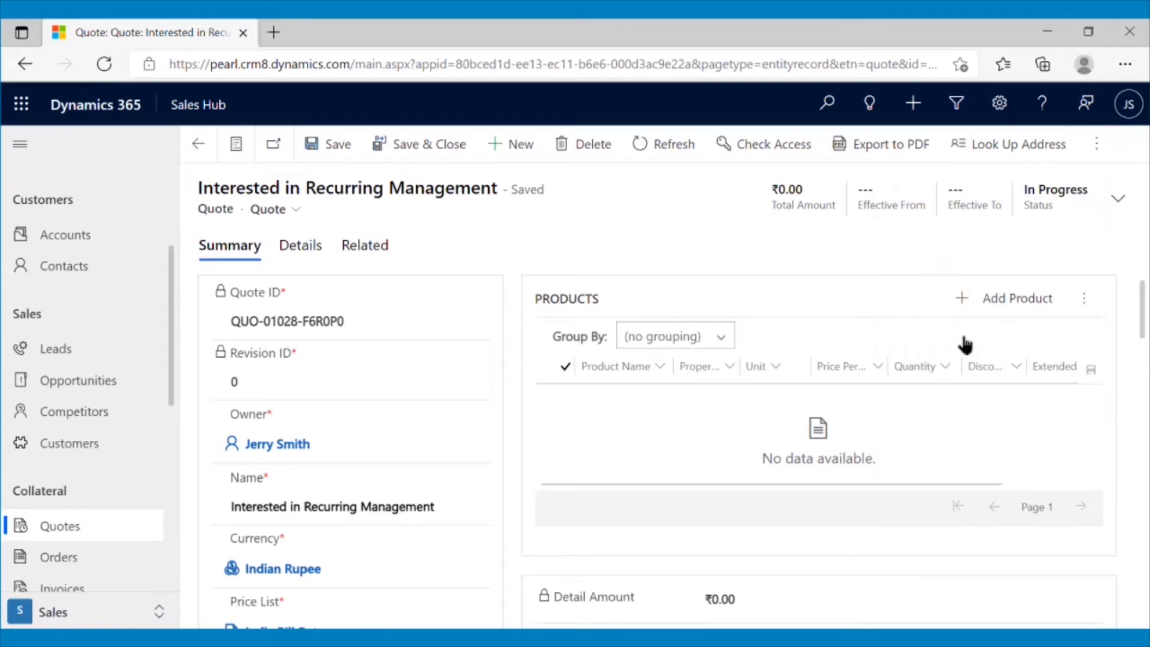
{"action": "left_click", "coordinate": [728, 358]}
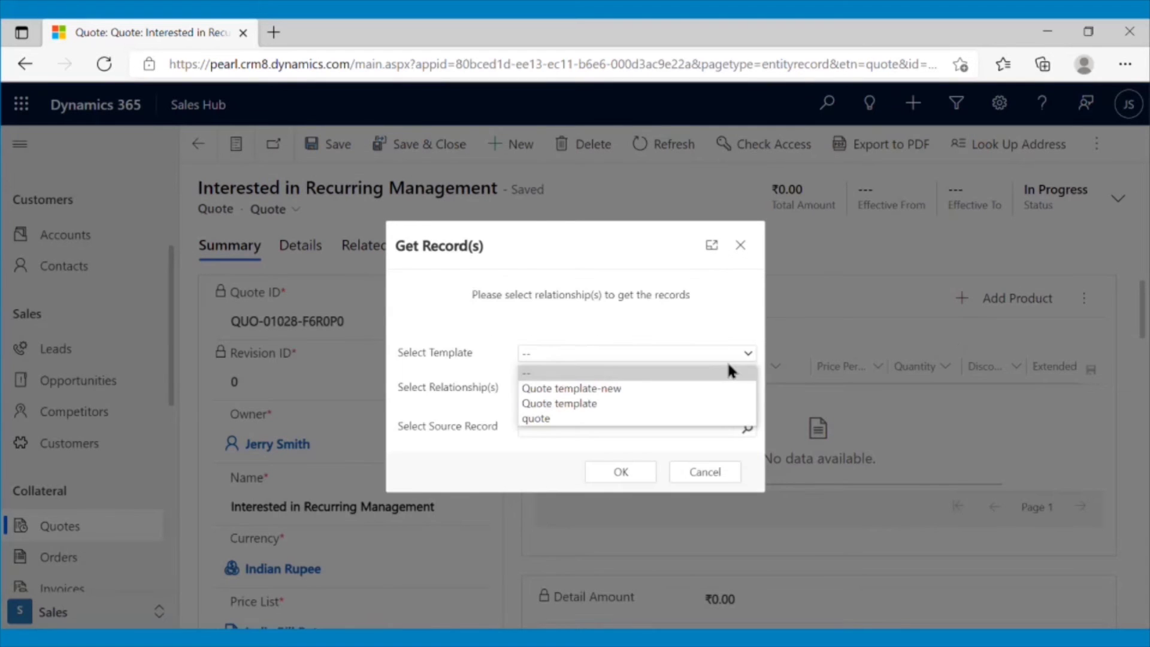
{"action": "left_click", "coordinate": [675, 418]}
{"action": "left_click", "coordinate": [668, 391]}
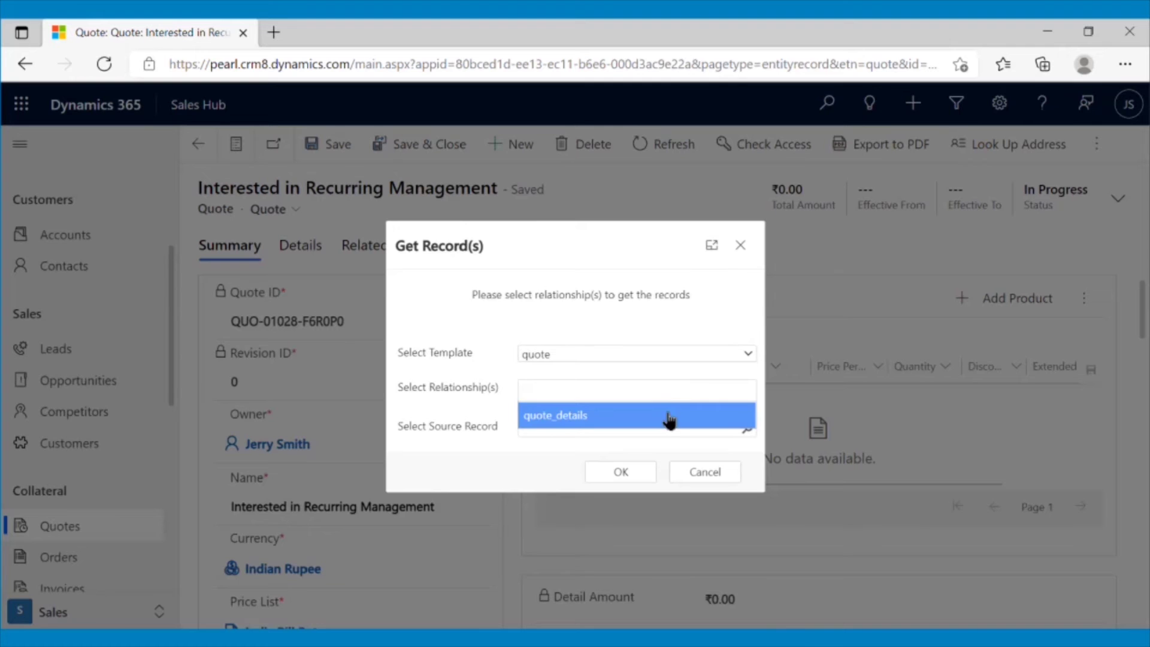
{"action": "left_click", "coordinate": [669, 419]}
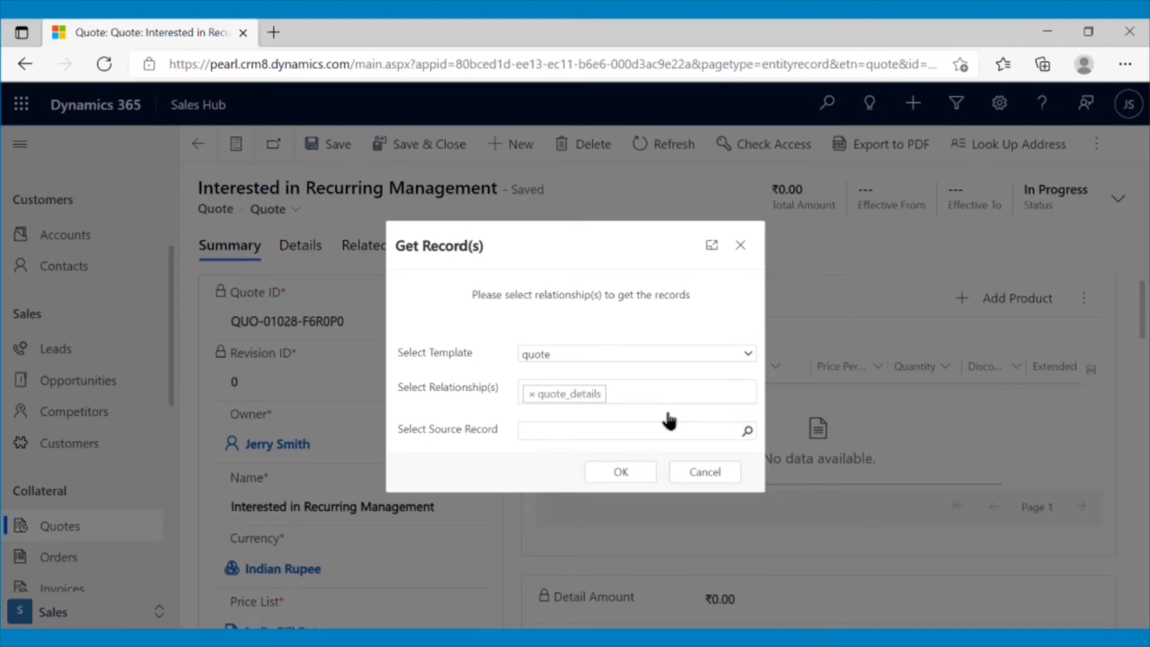
Use the Subscription and Recurring Billing quote as source, copy its products, and Save & Close.
{"action": "left_click", "coordinate": [748, 431]}
{"action": "left_click", "coordinate": [908, 294]}
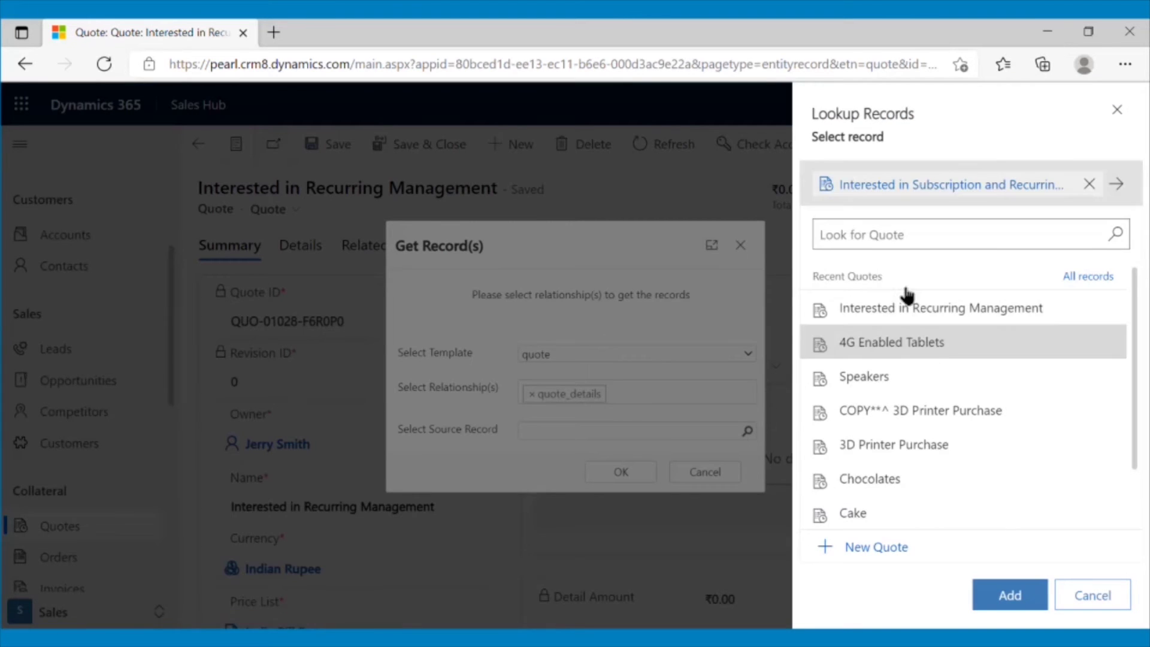
{"action": "left_click", "coordinate": [1009, 595]}
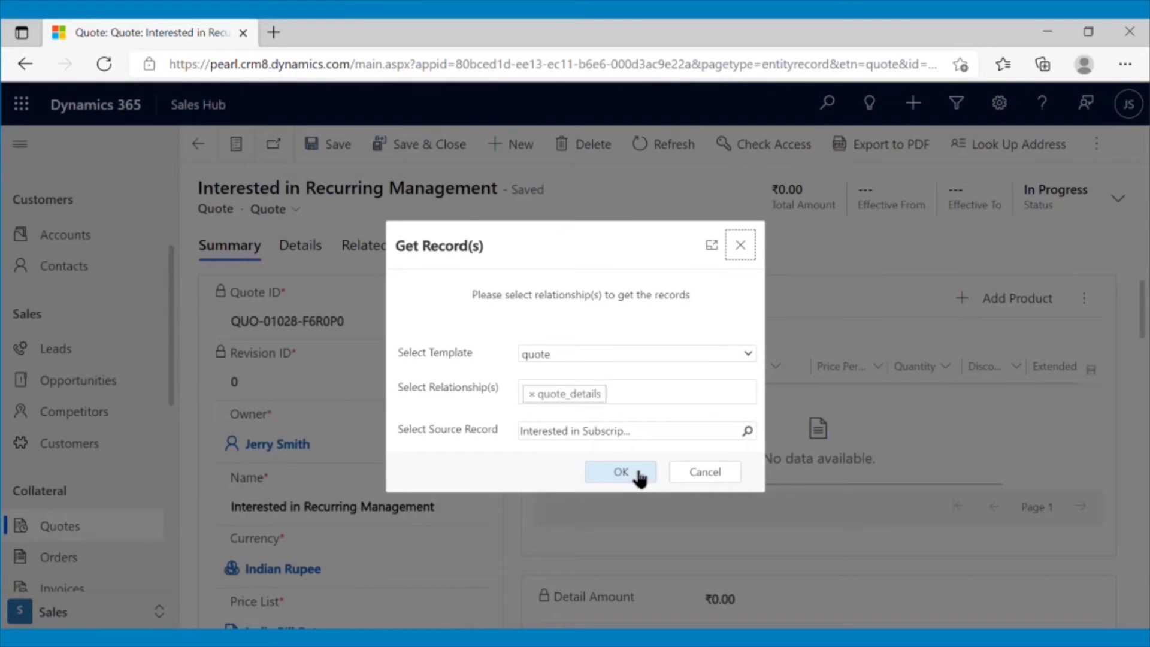
{"action": "left_click", "coordinate": [620, 472]}
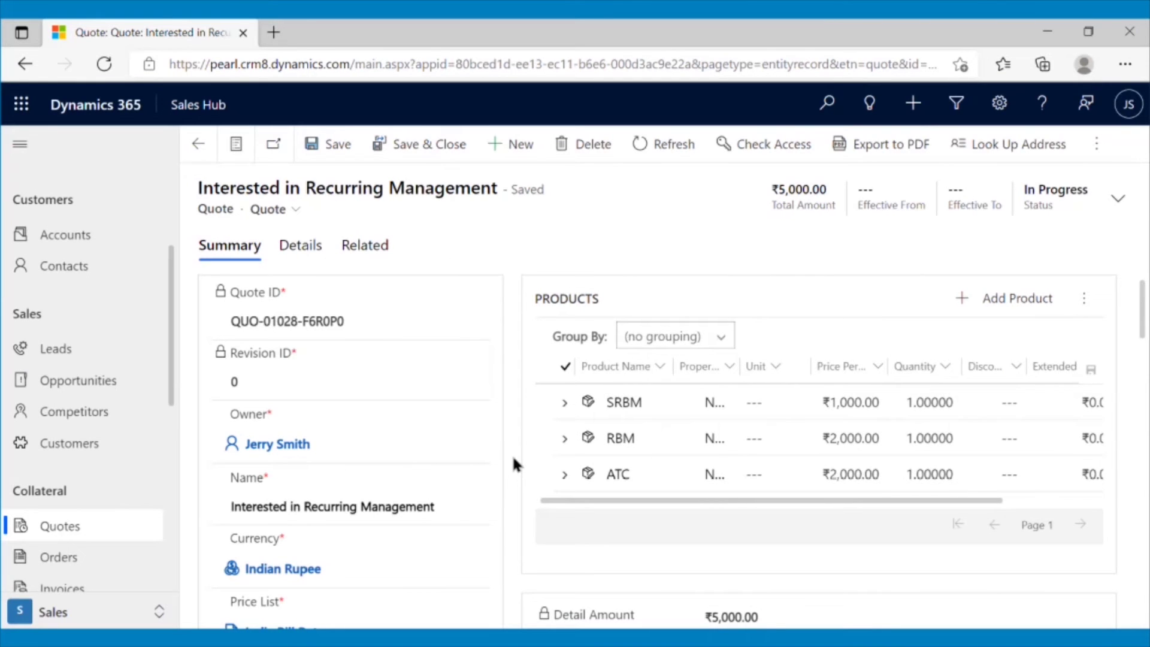
{"action": "left_click", "coordinate": [430, 148]}
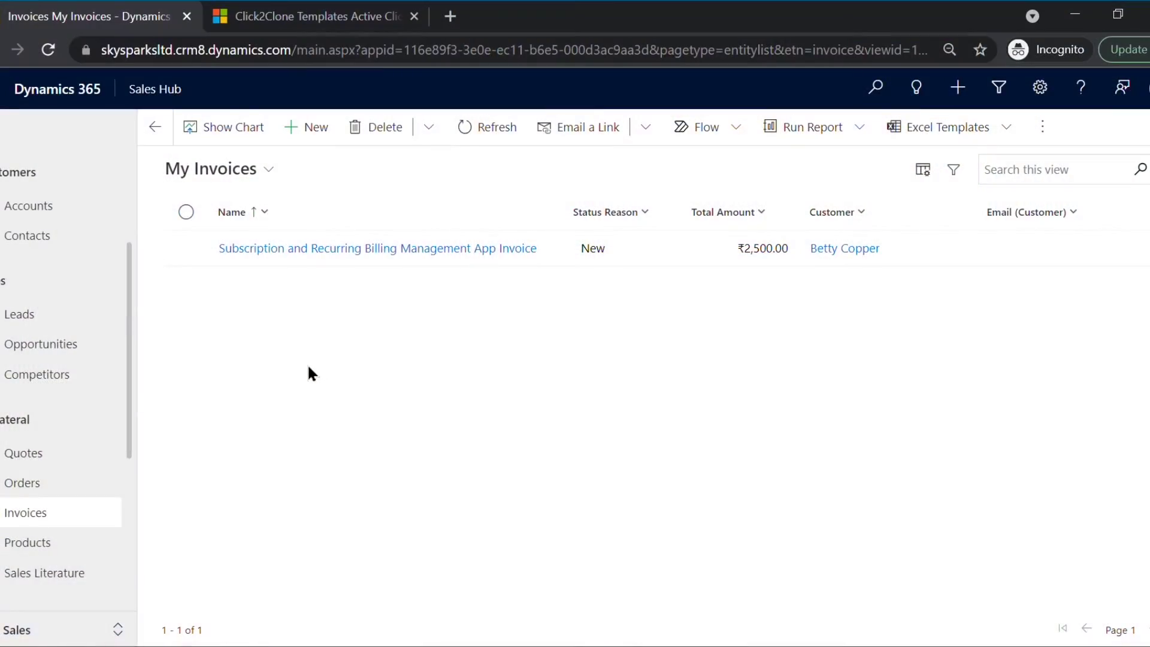
Mark the Subscription invoice paid with status Complete, then open its ₹2,500.00 Copy* invoice.
{"action": "left_click", "coordinate": [277, 255]}
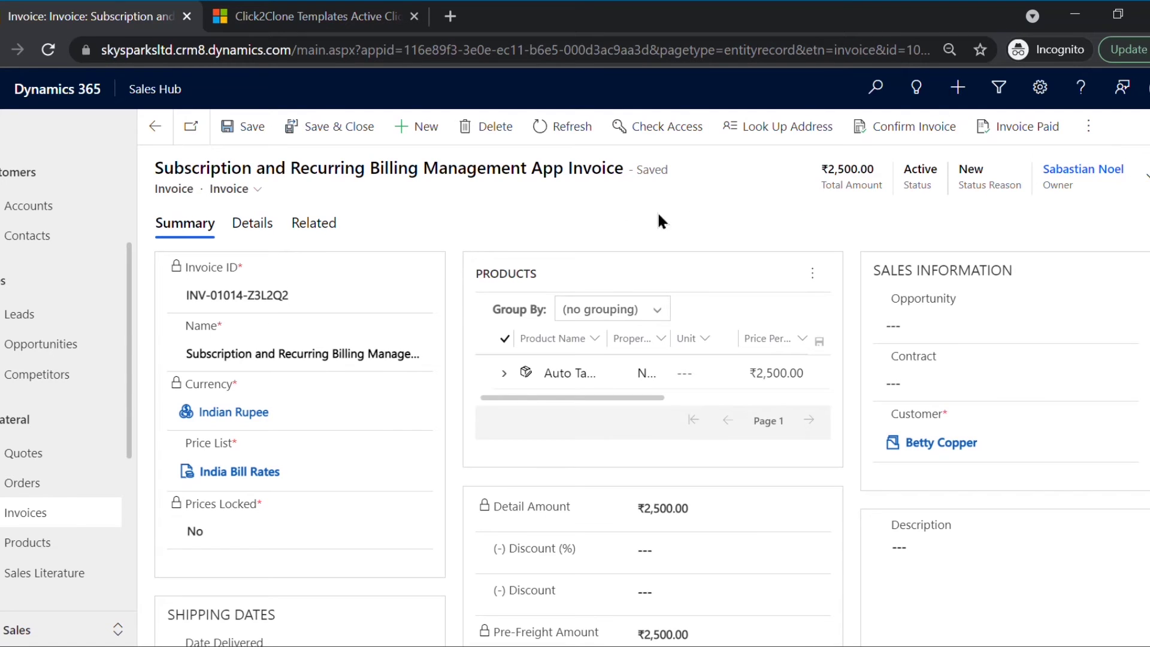
{"action": "left_click", "coordinate": [1018, 133]}
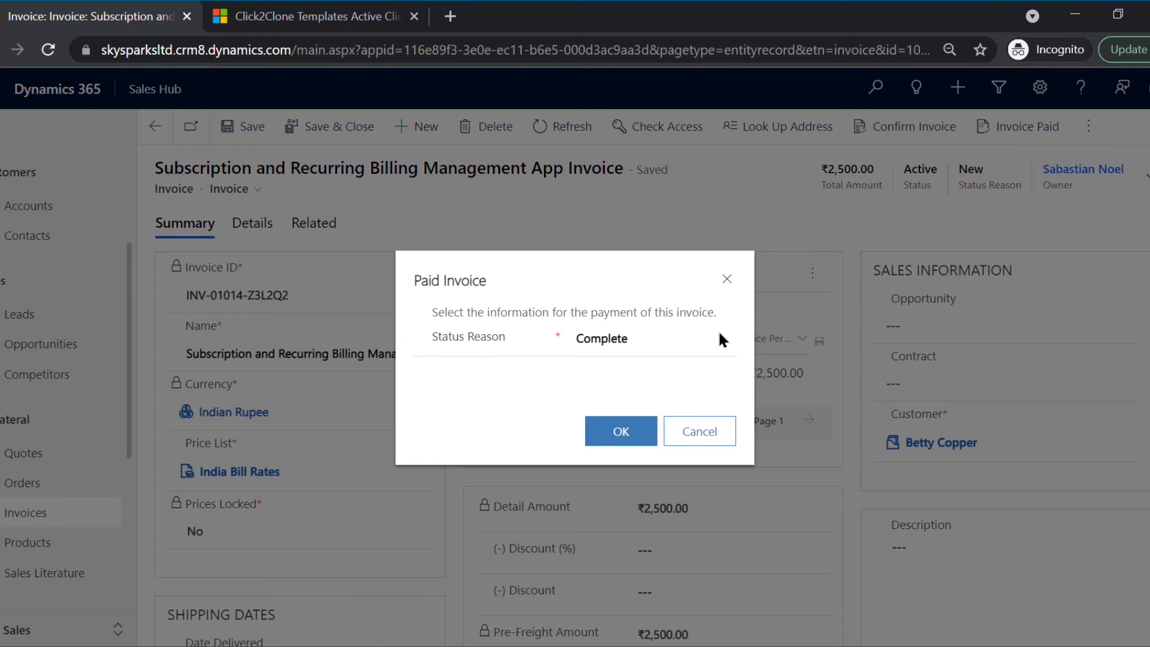
{"action": "left_click", "coordinate": [620, 433]}
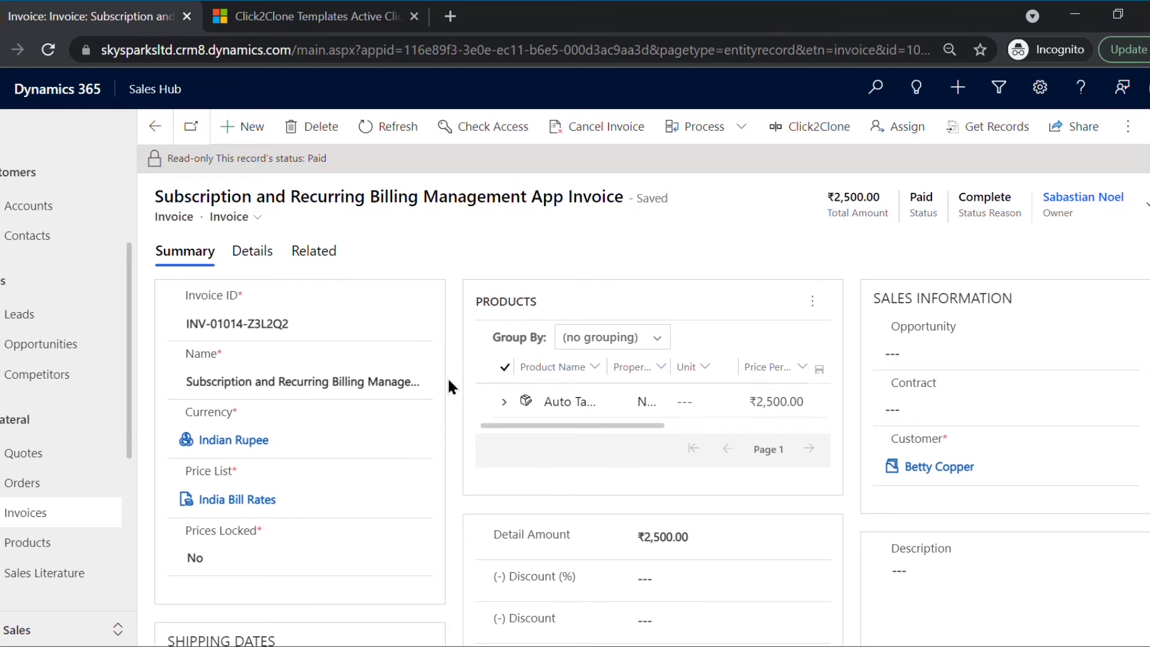
{"action": "left_click", "coordinate": [155, 126]}
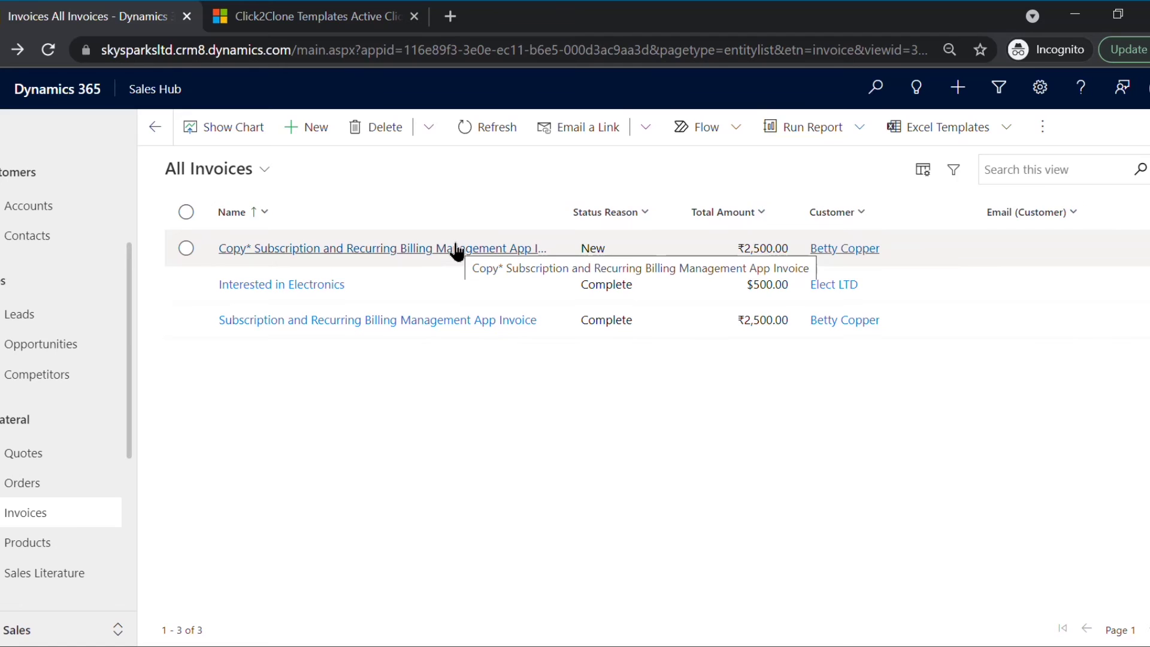
{"action": "left_click", "coordinate": [456, 249]}
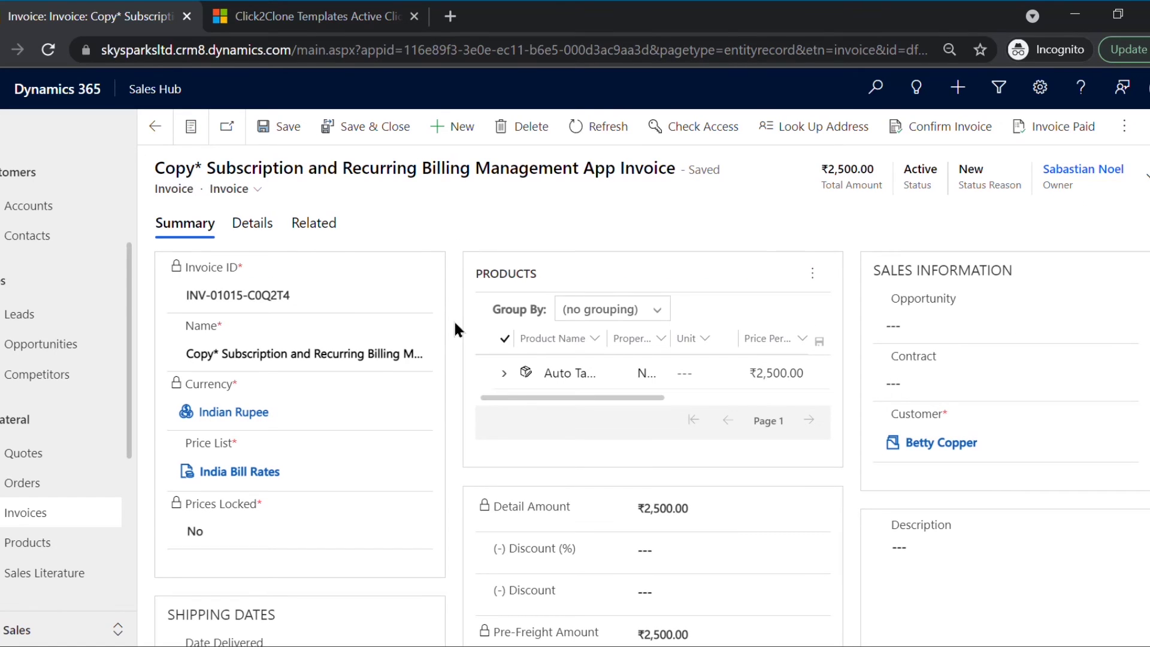